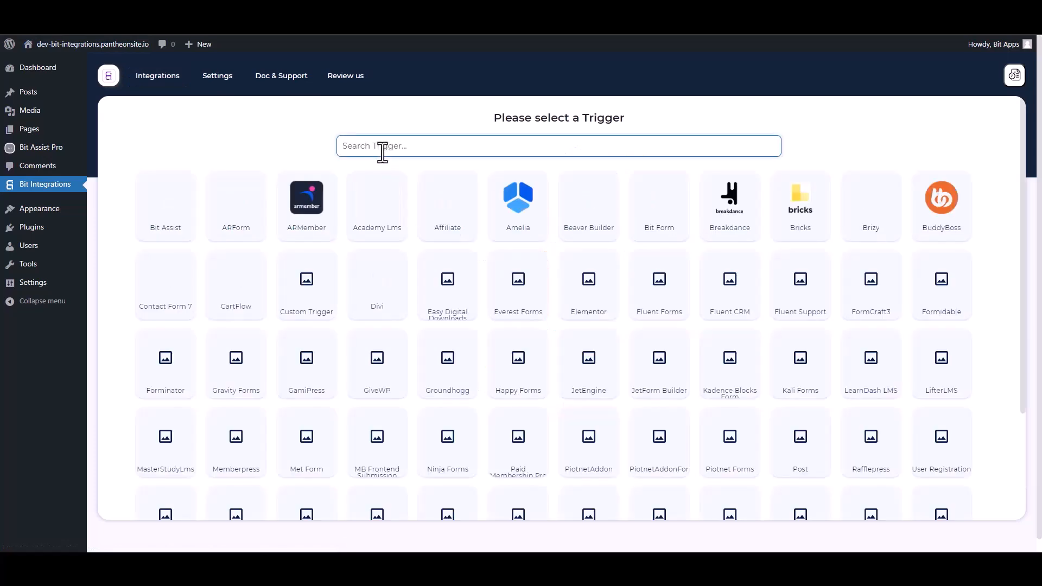
Step: Select Bit Assist as the trigger, copy its webhook URL, and fetch its test data
click(178, 204)
click(181, 204)
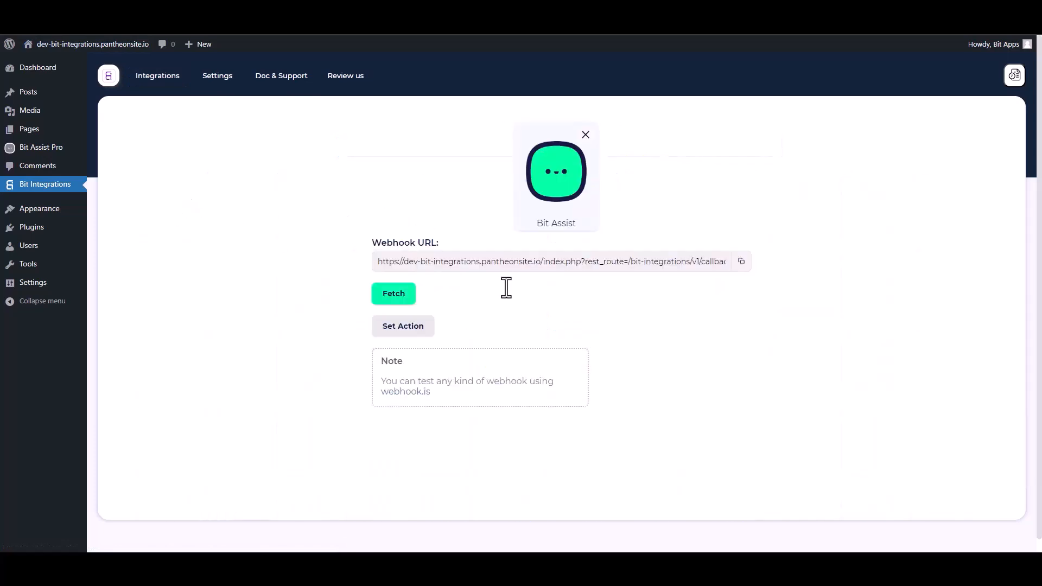
click(741, 263)
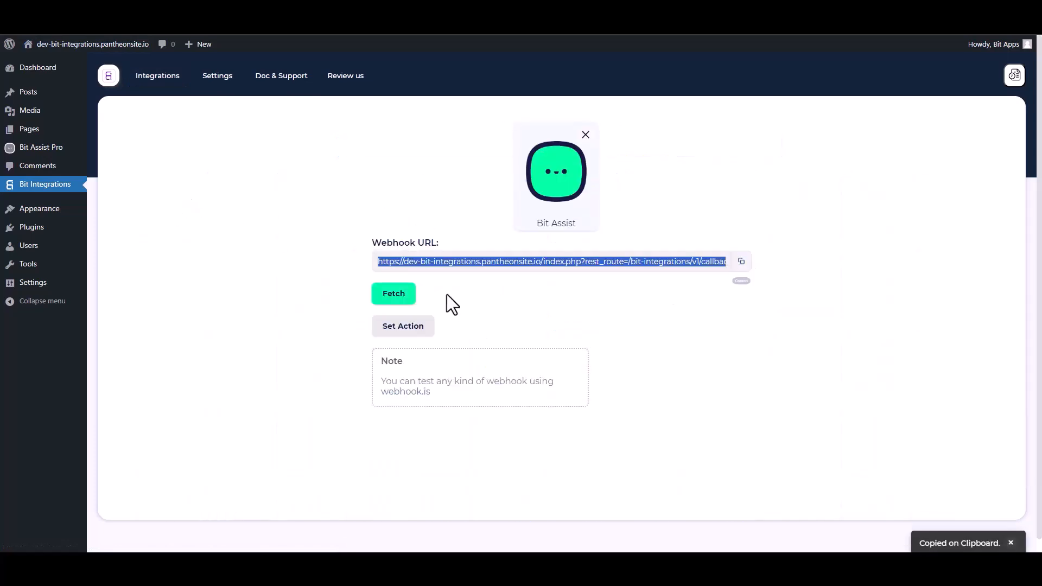
click(397, 296)
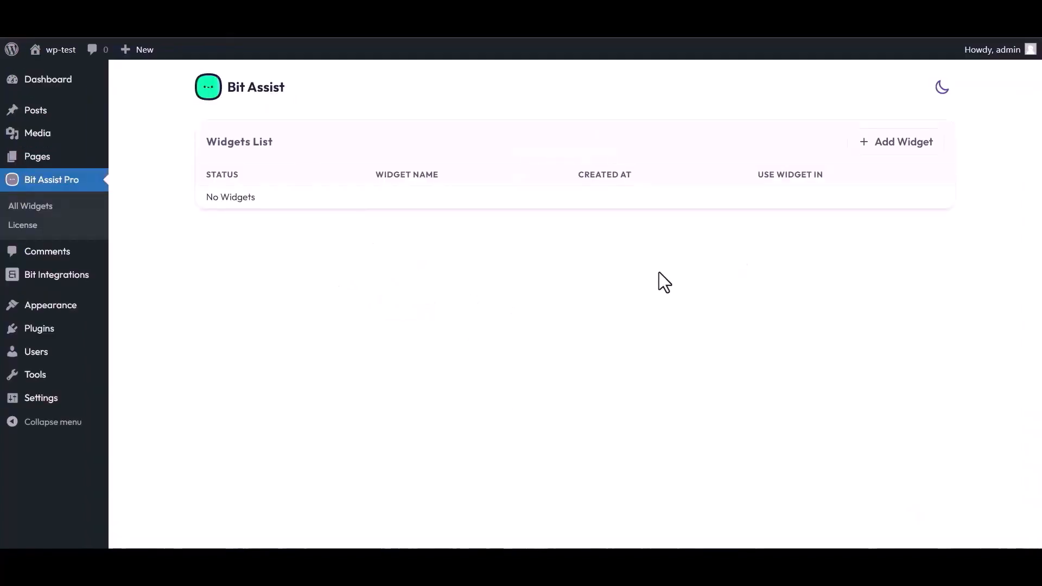
Step: Create a widget named 'Bit Integrations' and open it in the widget editor
click(901, 142)
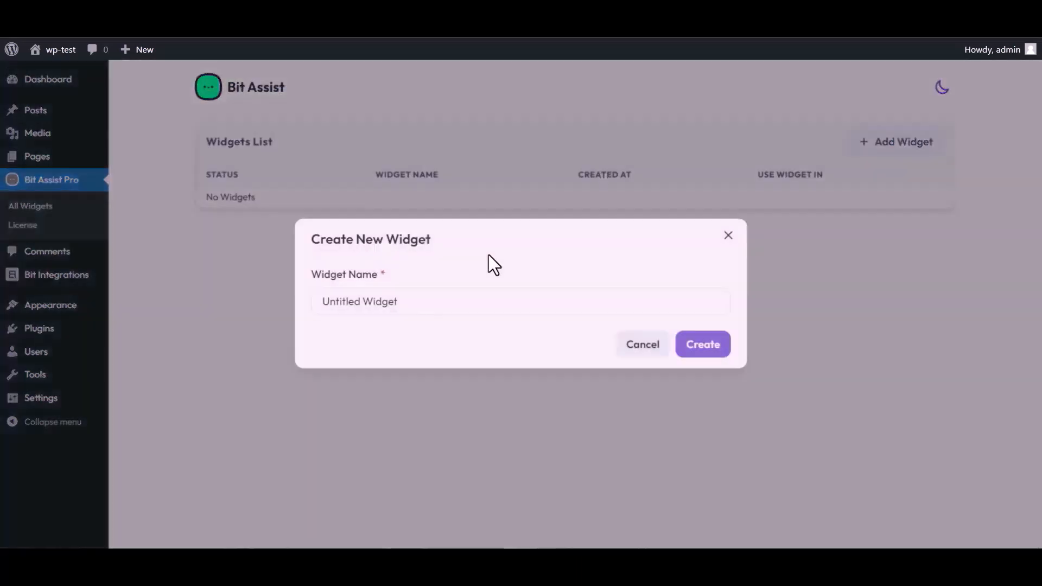
click(404, 302)
key(ctrl+a)
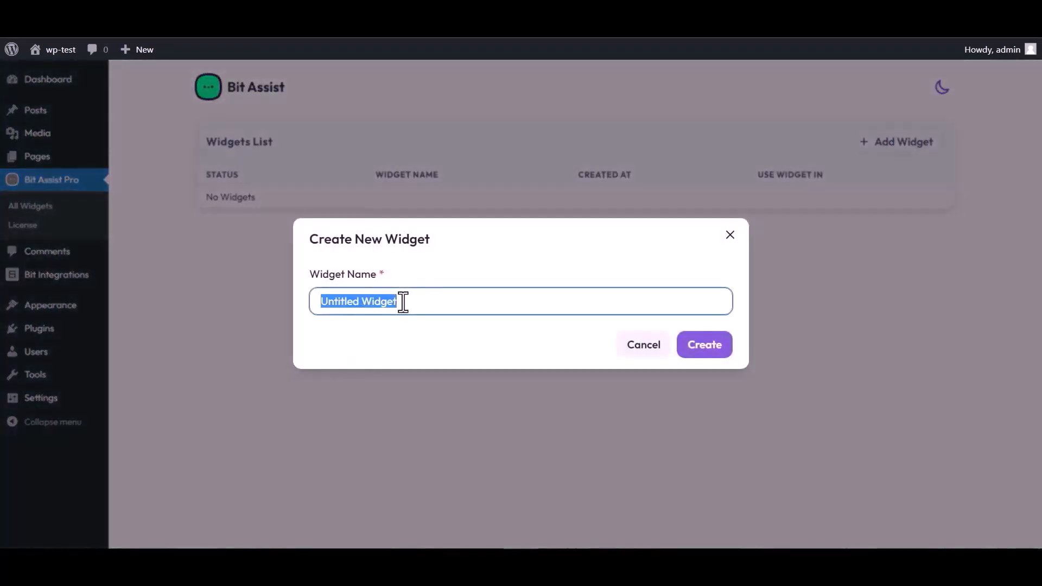
text(Bi)
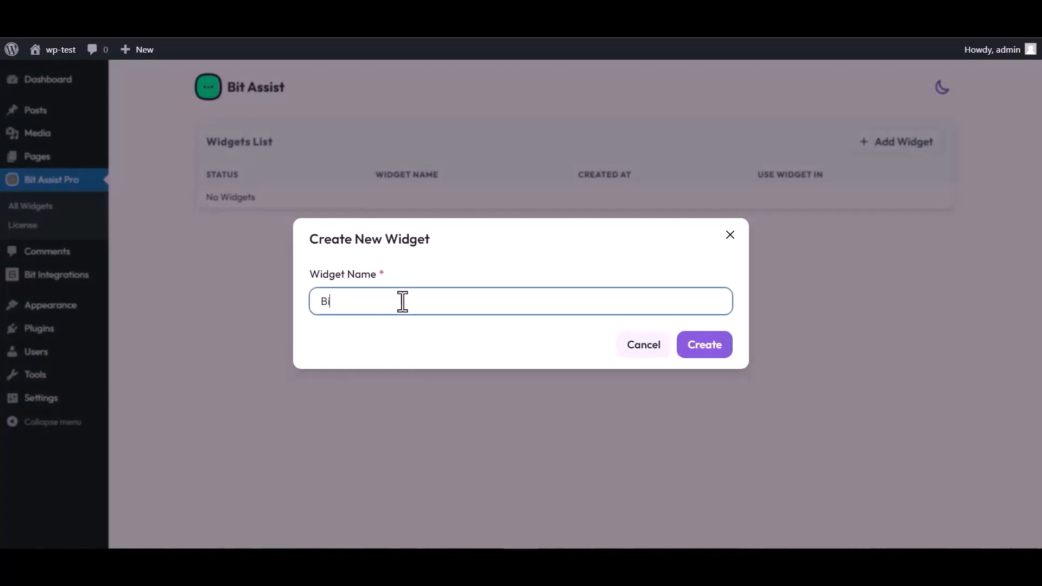
text(t Integrations)
click(710, 351)
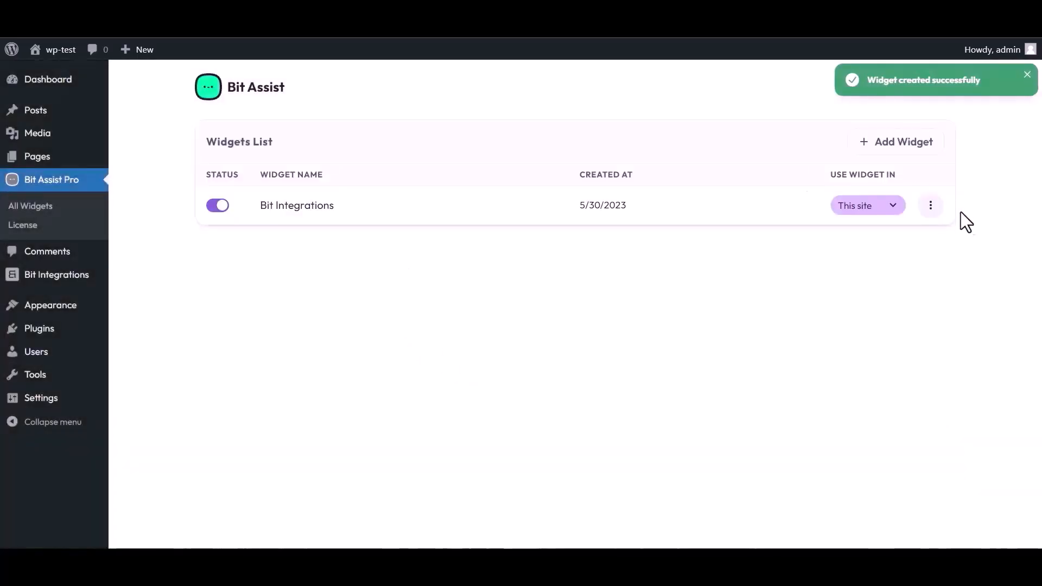
click(930, 205)
click(825, 247)
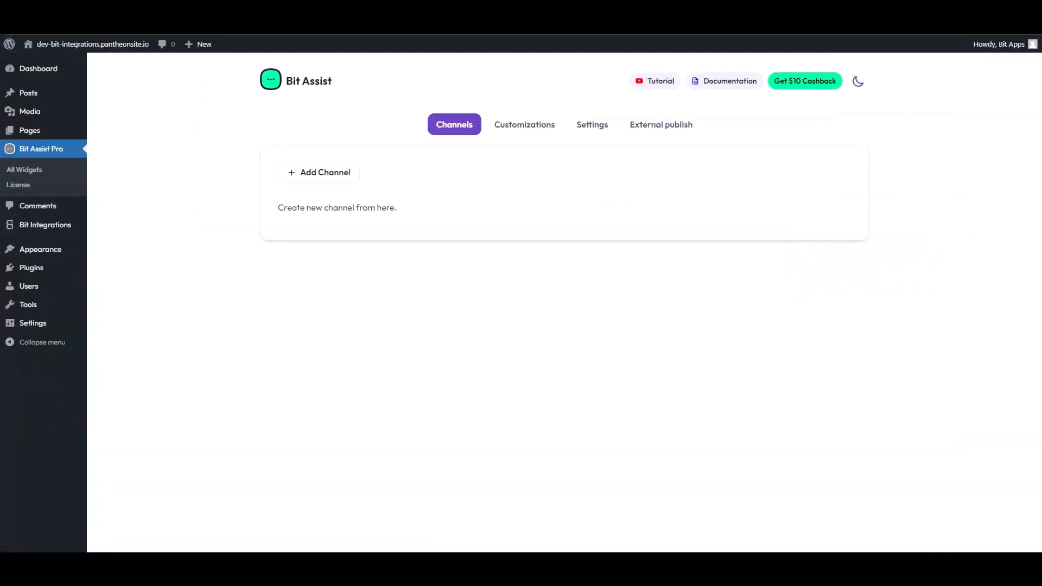
Step: Add a Custom Form channel to the widget and title it 'Contact Form'
click(329, 178)
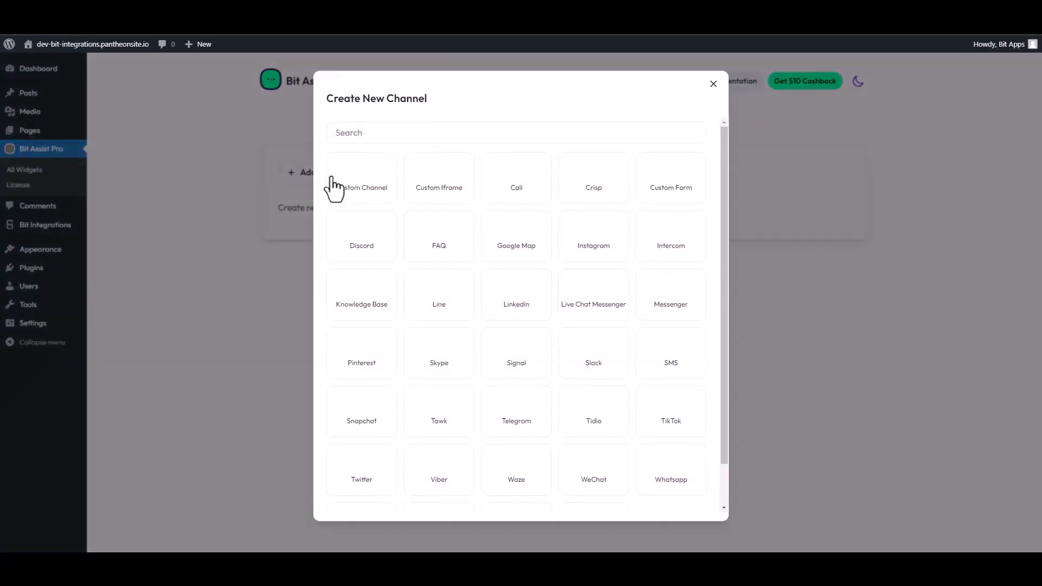
click(368, 131)
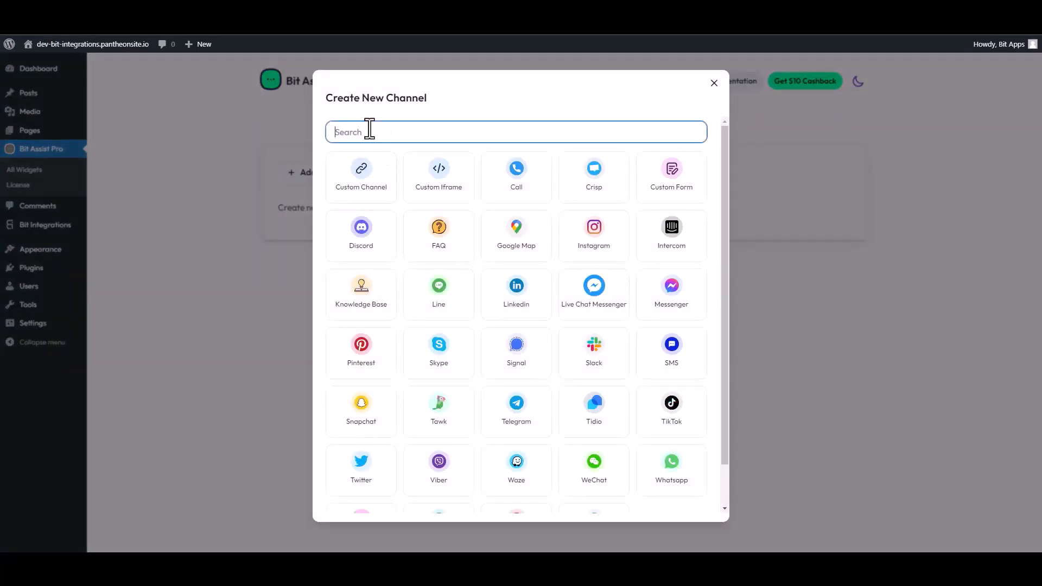
click(666, 184)
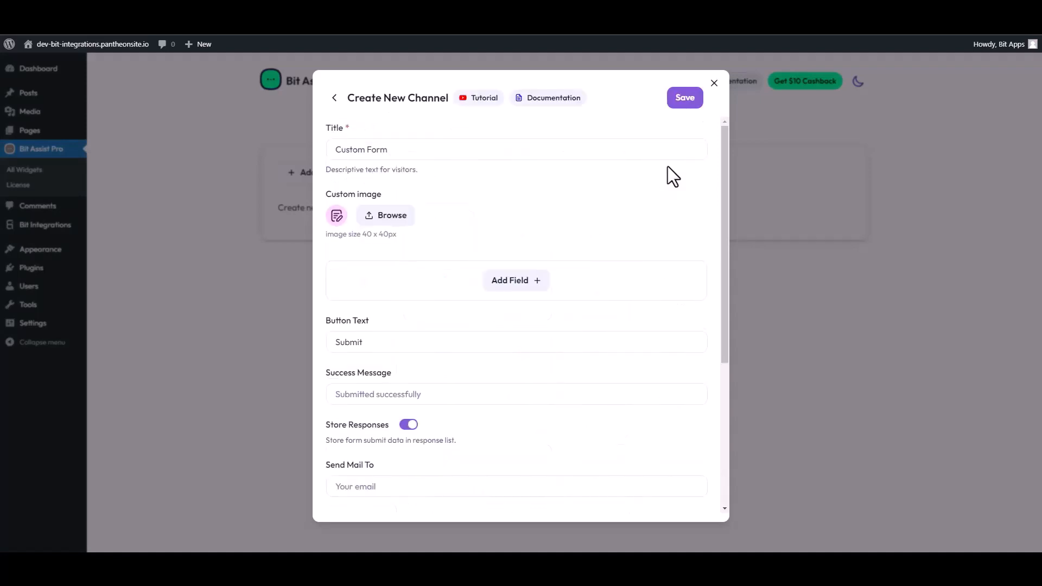
triple_click(393, 151)
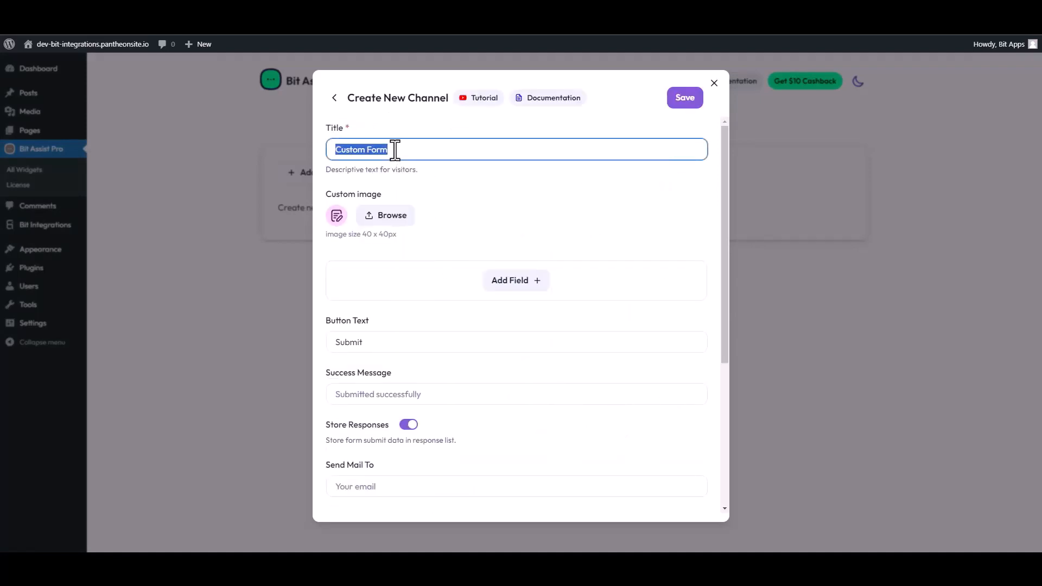
text(C)
click(529, 286)
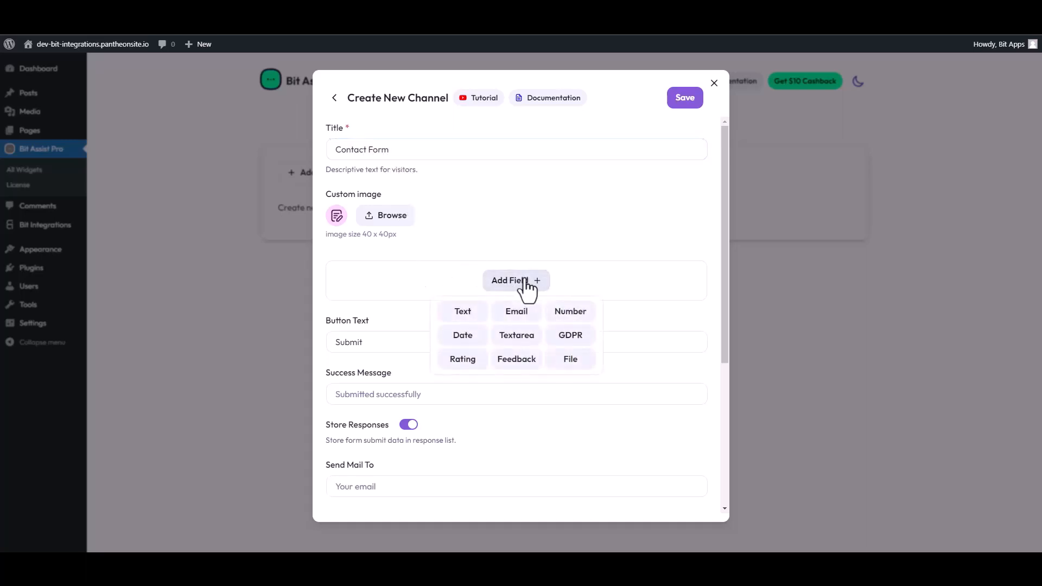
Step: Add two text fields labelled 'First Name' and 'Last Name' to the form
click(465, 314)
double_click(401, 313)
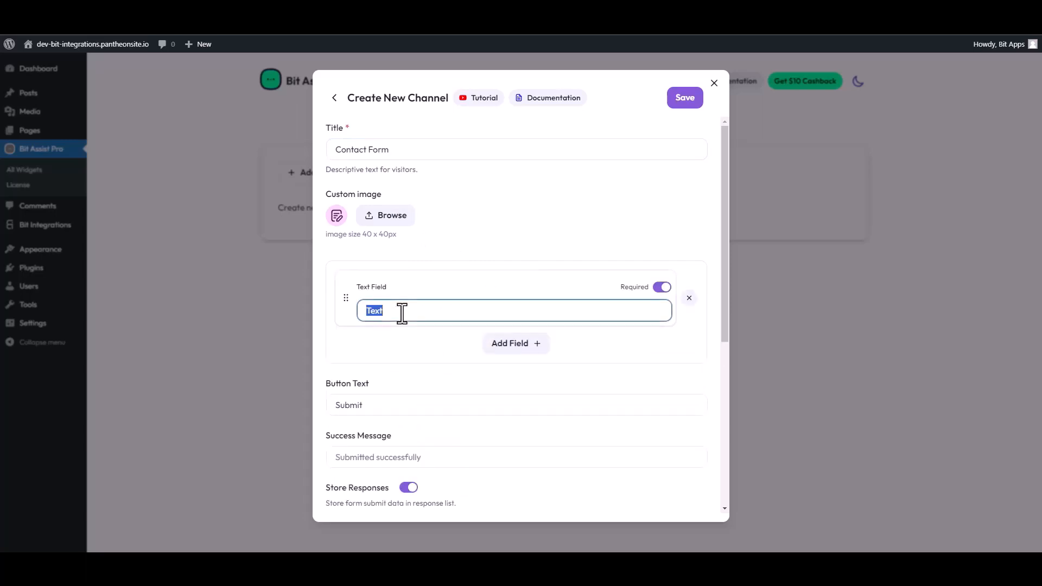
text(First Name)
click(516, 343)
click(463, 375)
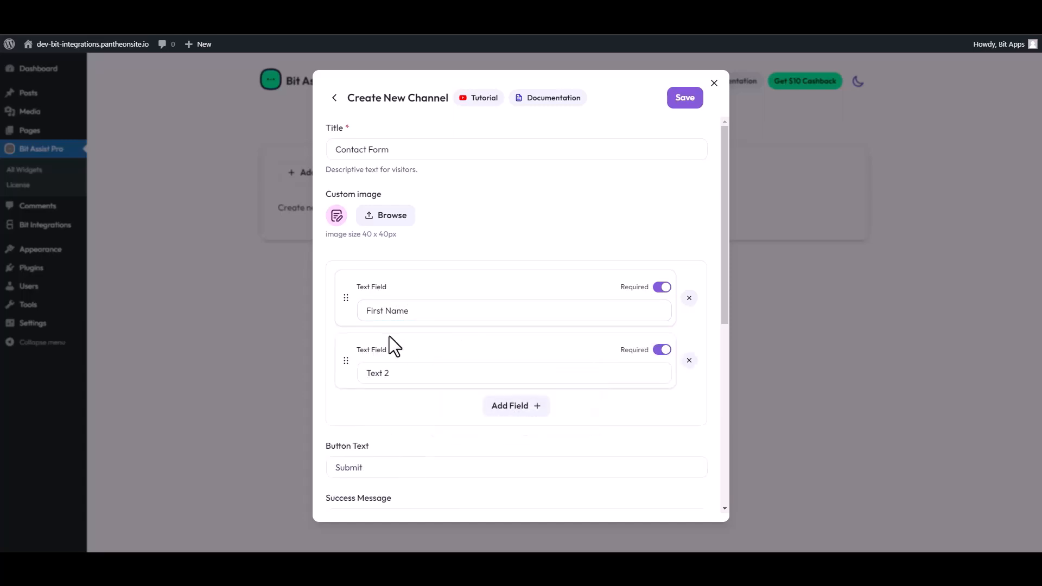
click(387, 372)
double_click(387, 372)
text(Last)
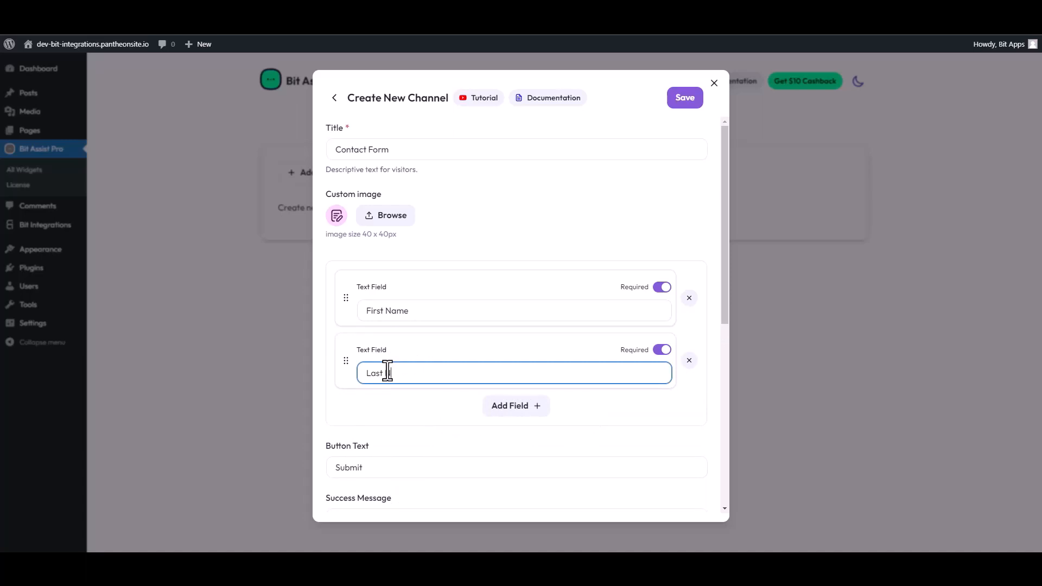
text( Name)
Step: Add Email, Number and File upload fields below the name fields
click(516, 408)
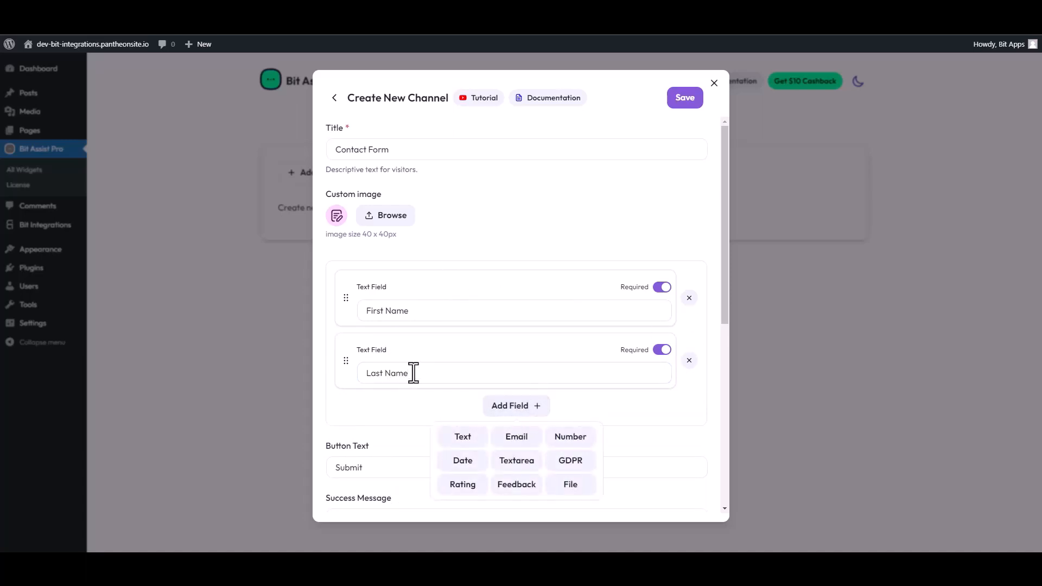
click(513, 444)
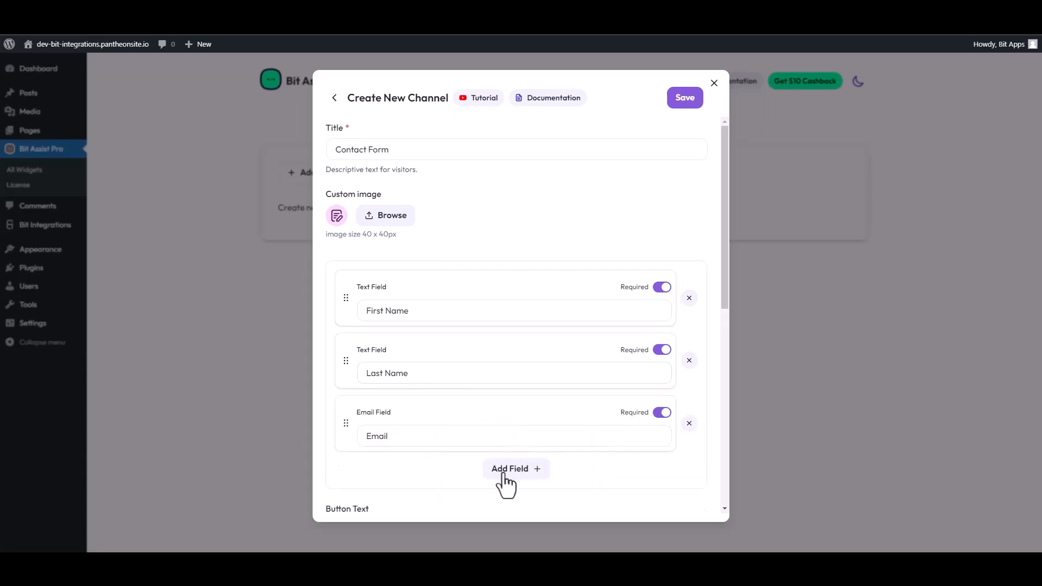
click(510, 470)
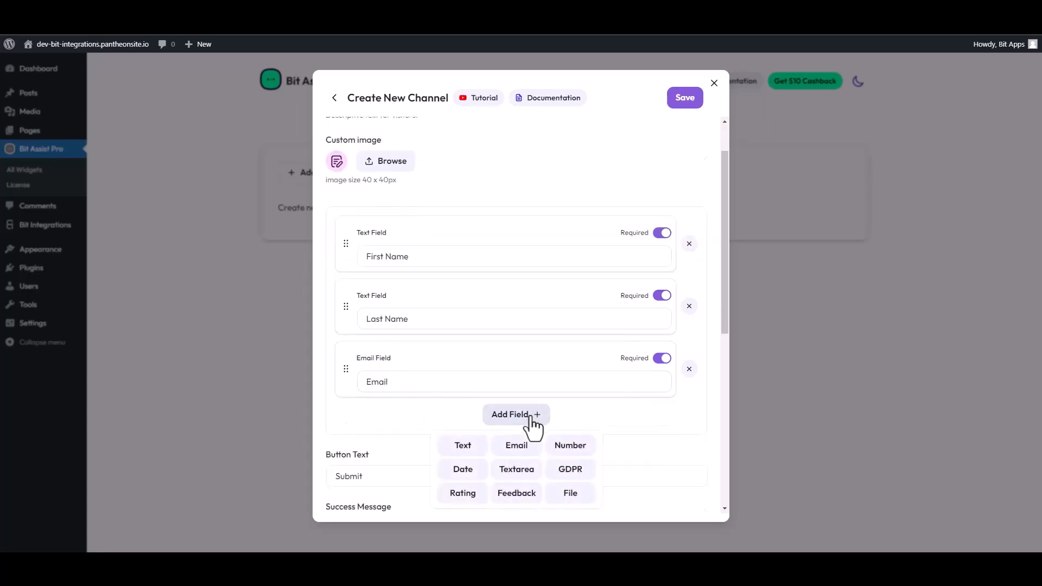
click(569, 446)
click(525, 477)
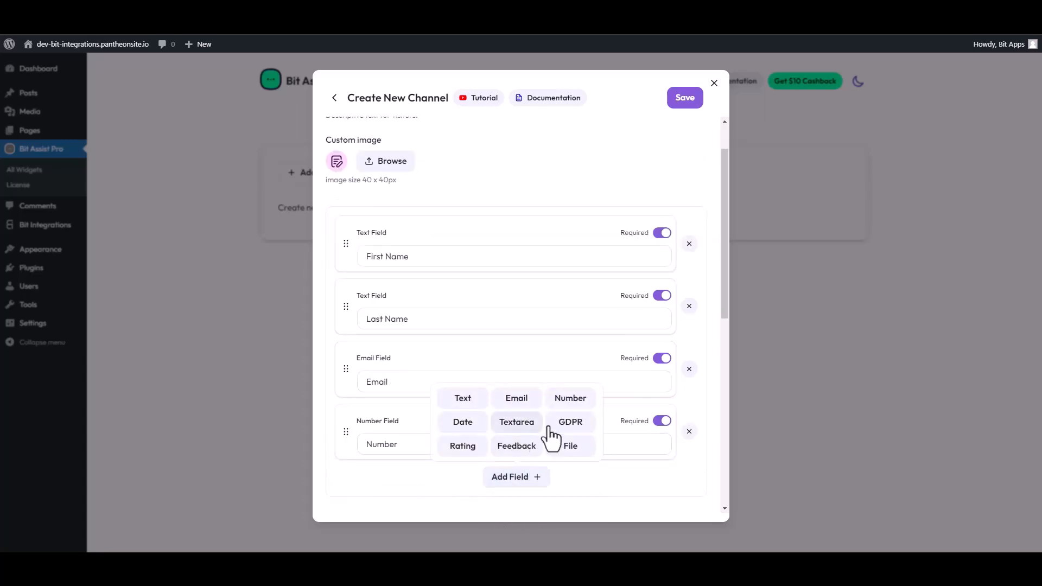
click(564, 448)
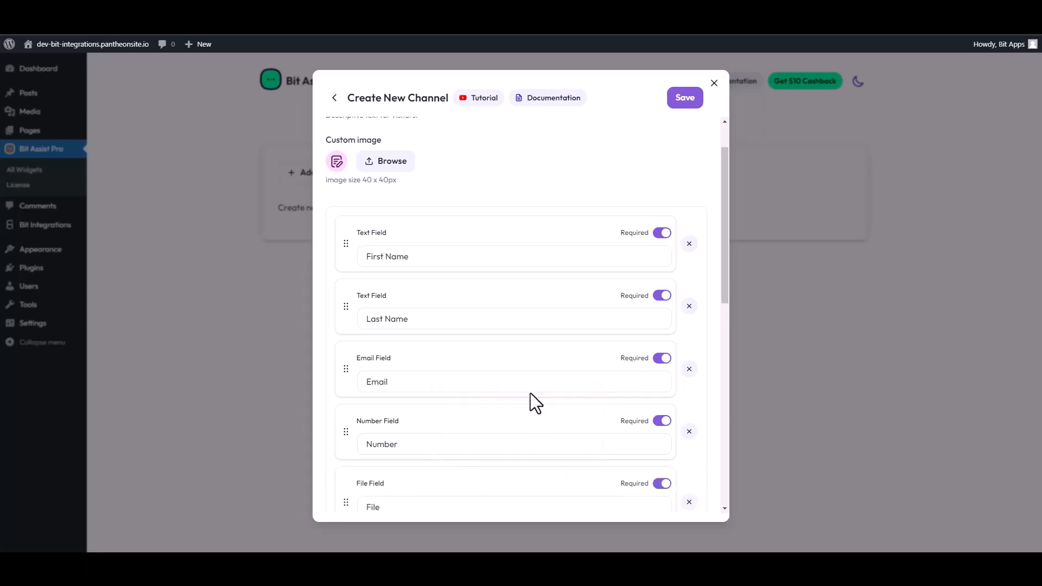
scroll(527, 373, down, 5)
Step: Paste the Bit Integrations webhook URL into the Webhook URL field and save the Contact Form channel
scroll(504, 363, down, 4)
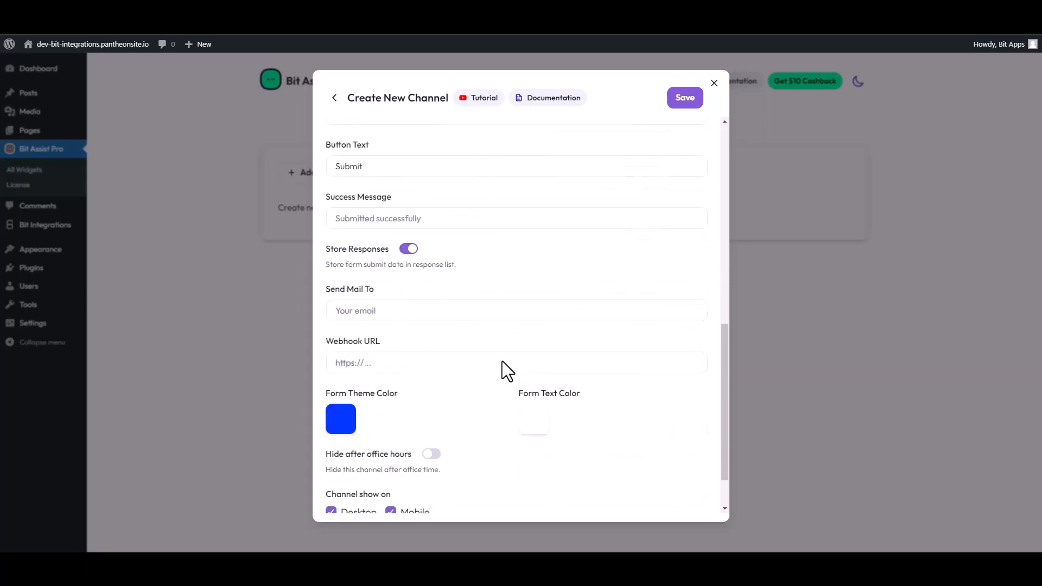
click(403, 324)
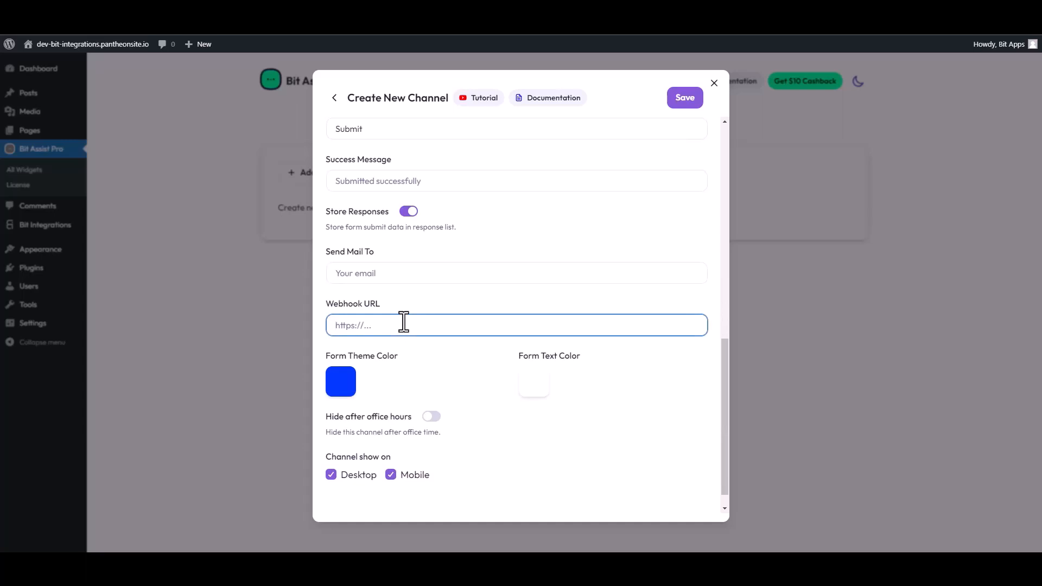
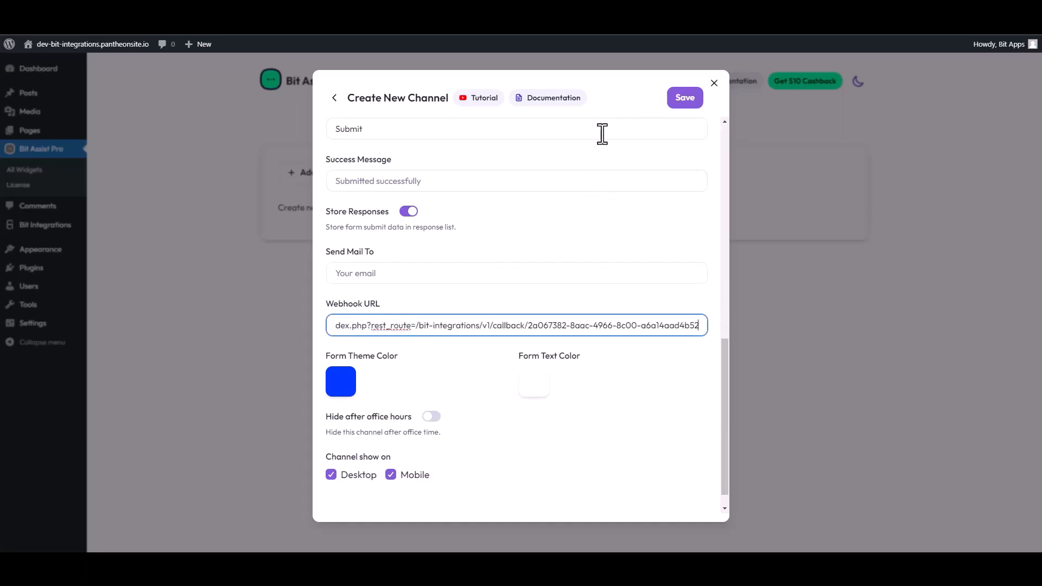
scroll(597, 145, up, 5)
click(681, 98)
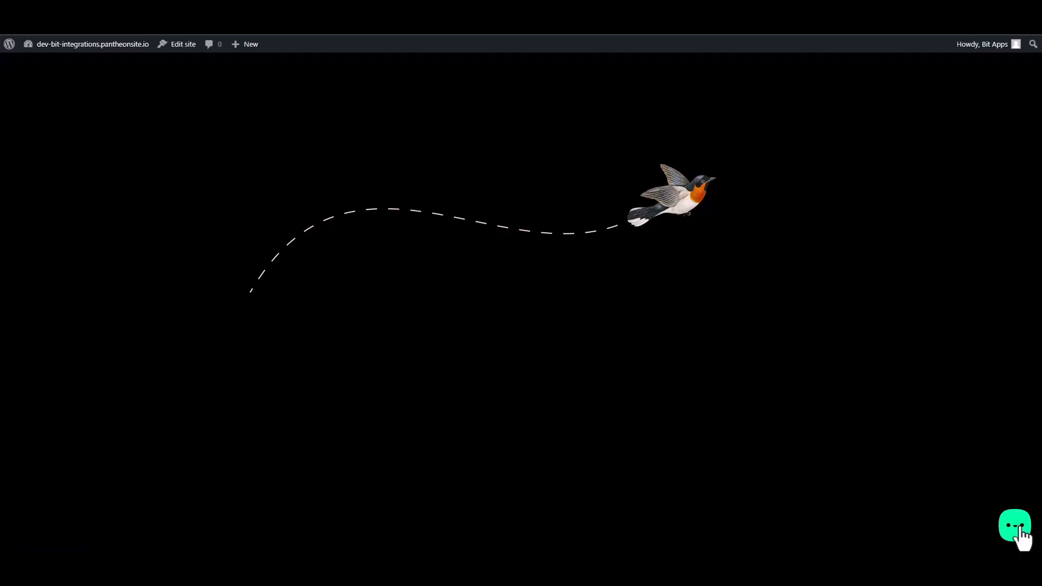
Step: Open the site's Contact Form and enter test first name, last name, email and phone number
click(1014, 530)
click(967, 486)
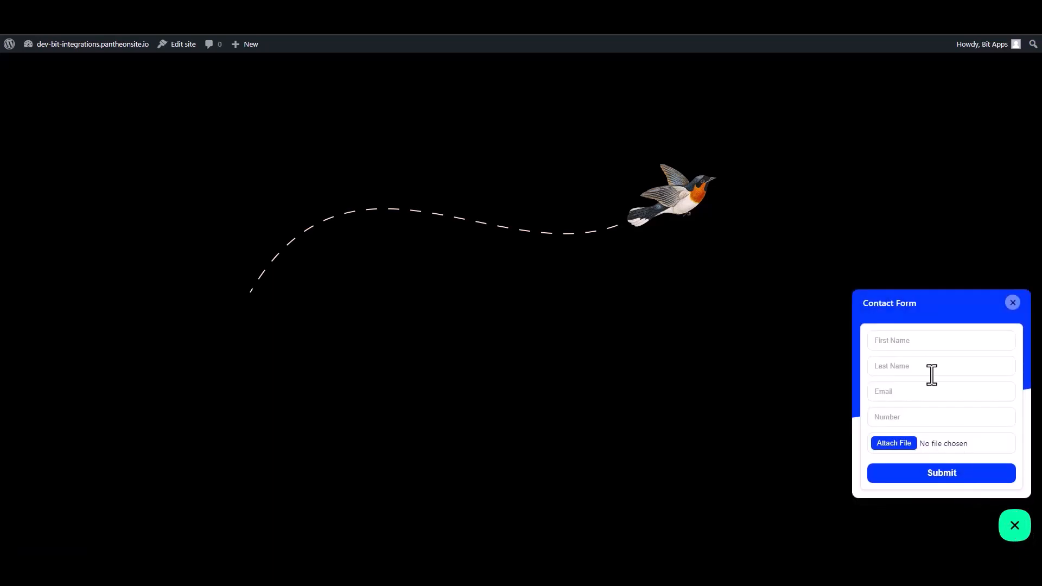
click(906, 342)
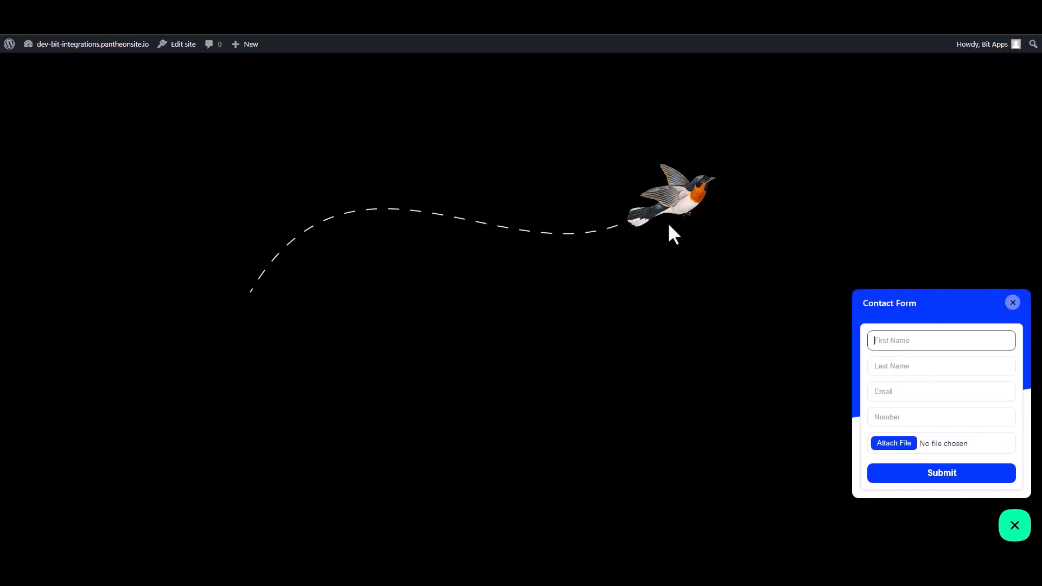
text(test)
click(912, 366)
text(t1)
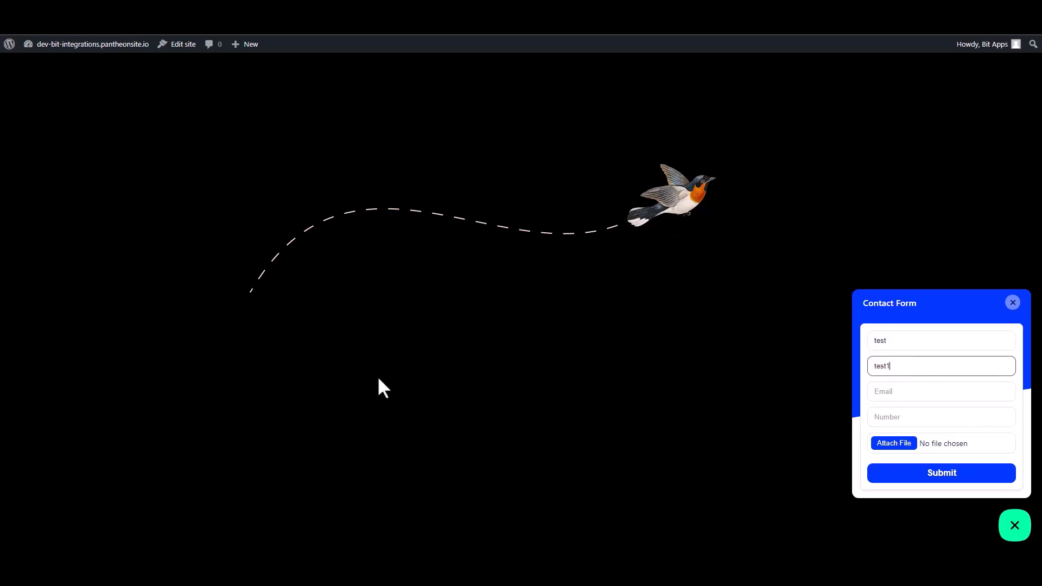
click(880, 399)
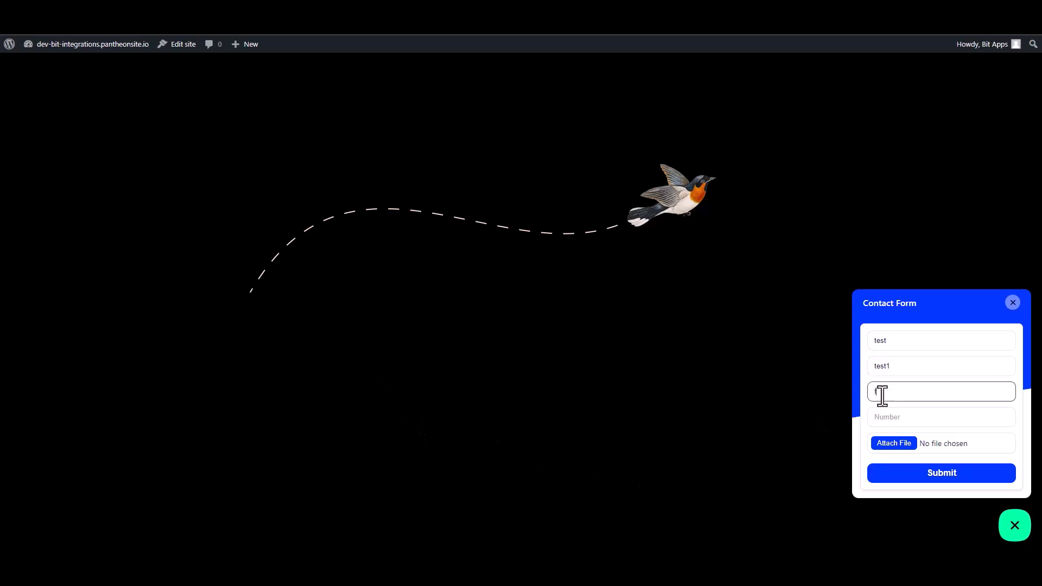
click(898, 414)
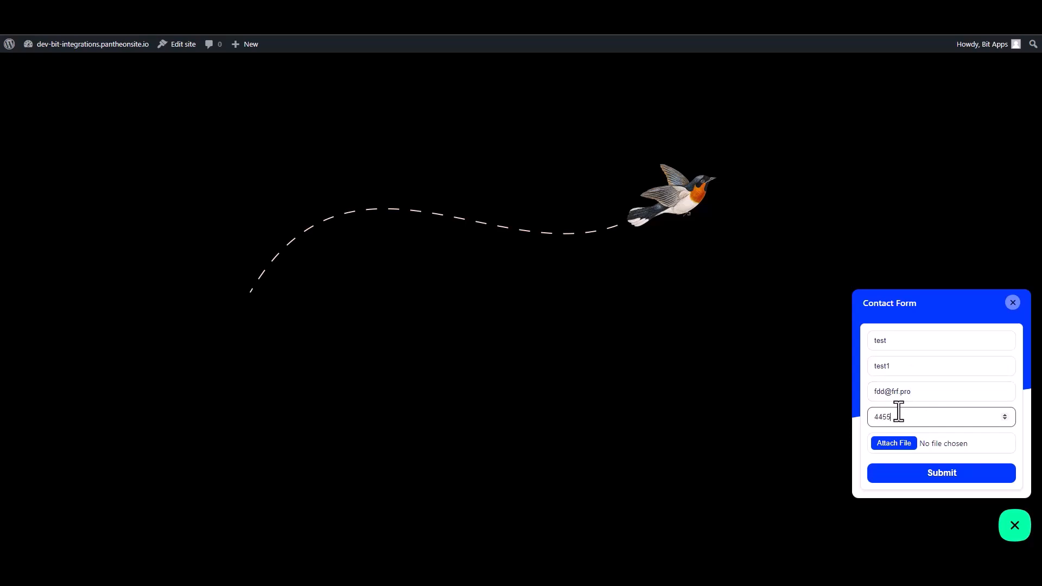
Step: Attach bit_assist_logo.png to the form and submit it
click(899, 447)
click(895, 443)
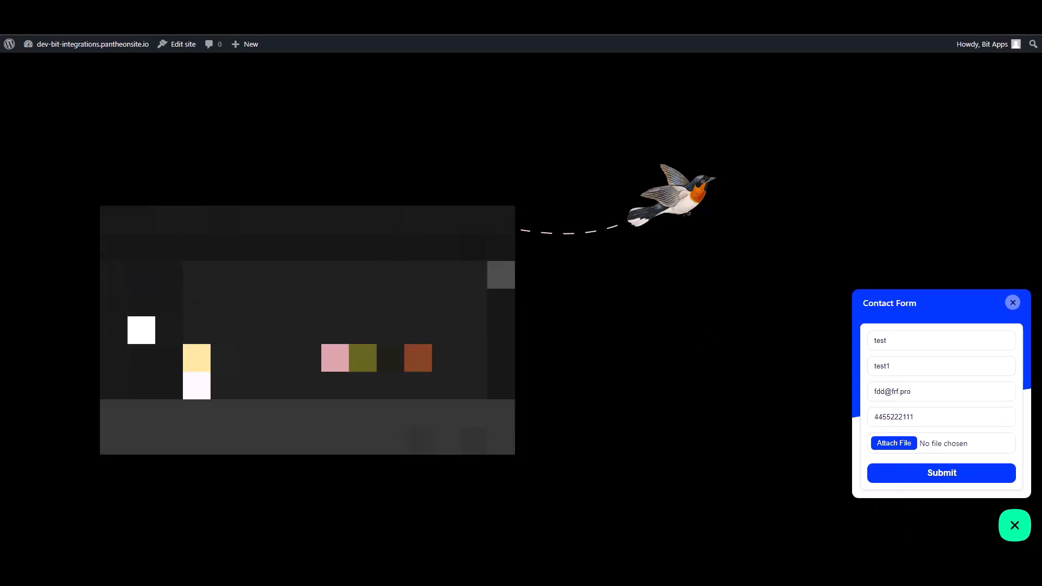
click(224, 302)
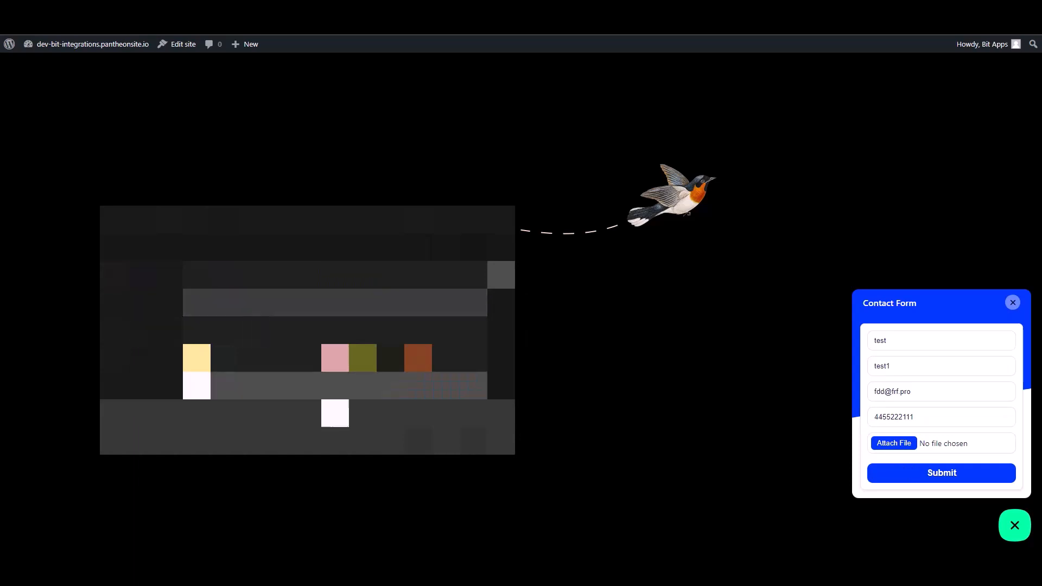
click(419, 441)
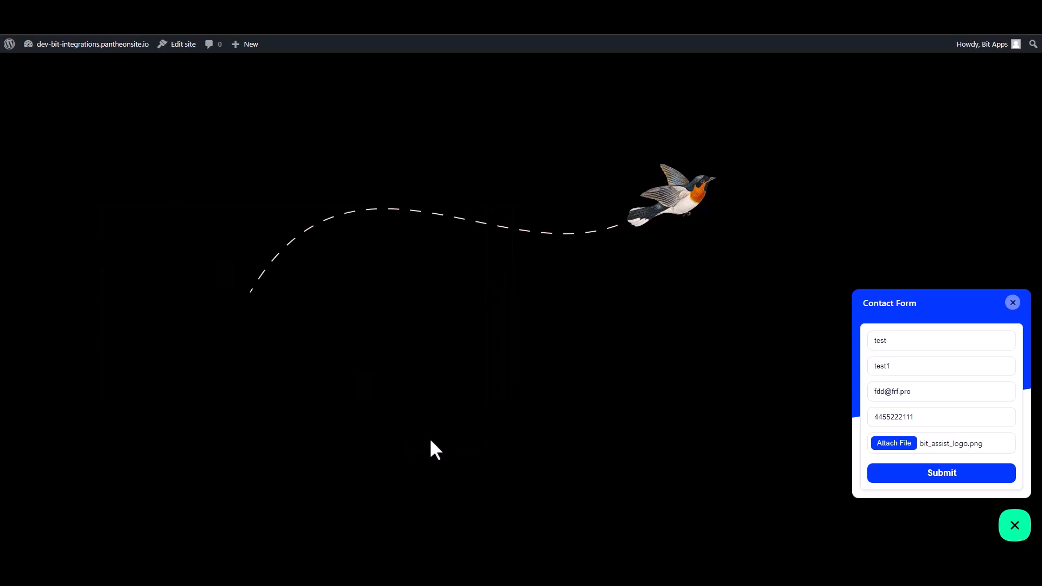
click(937, 474)
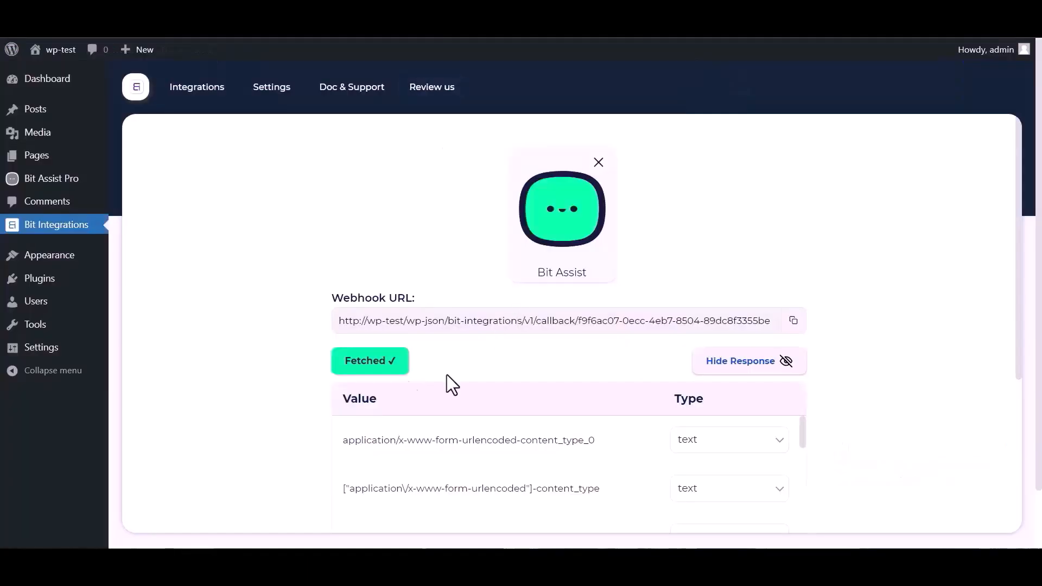
Step: Choose pCloud as the integration action and follow the 'pCloud API apps' link for credentials
scroll(623, 353, down, 1)
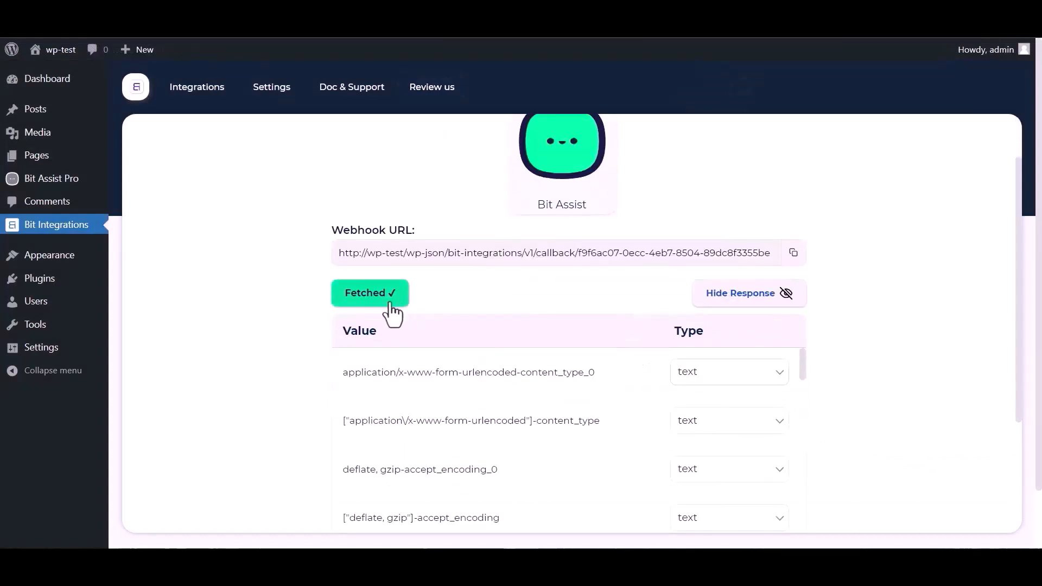
scroll(465, 419, down, 5)
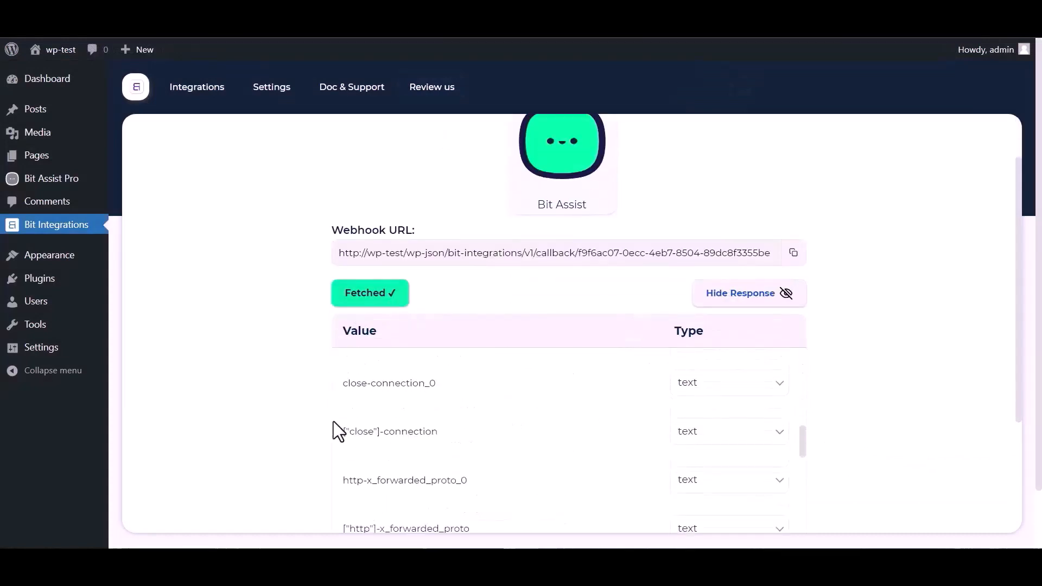
scroll(334, 423, down, 5)
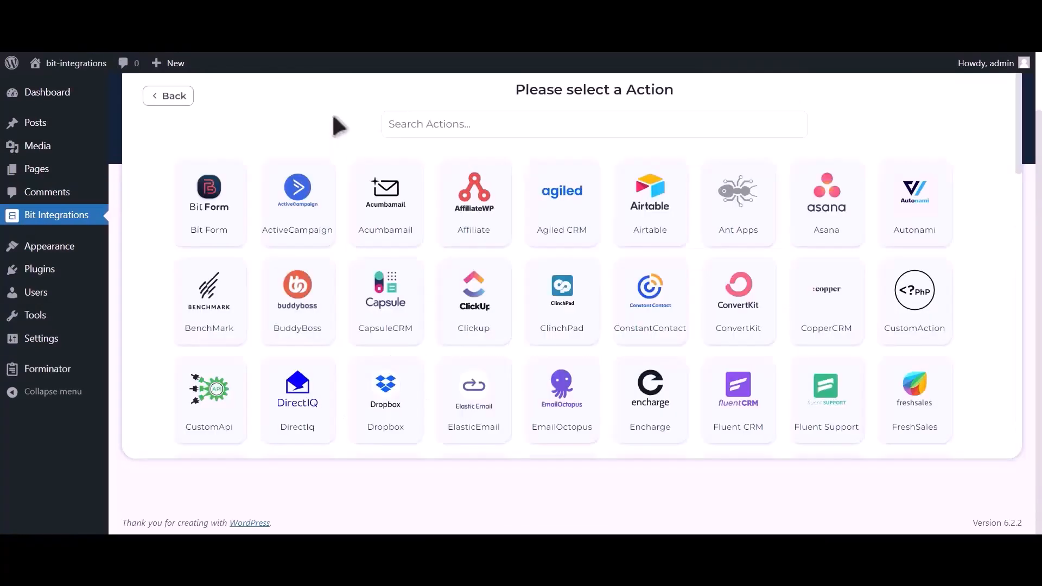
click(460, 123)
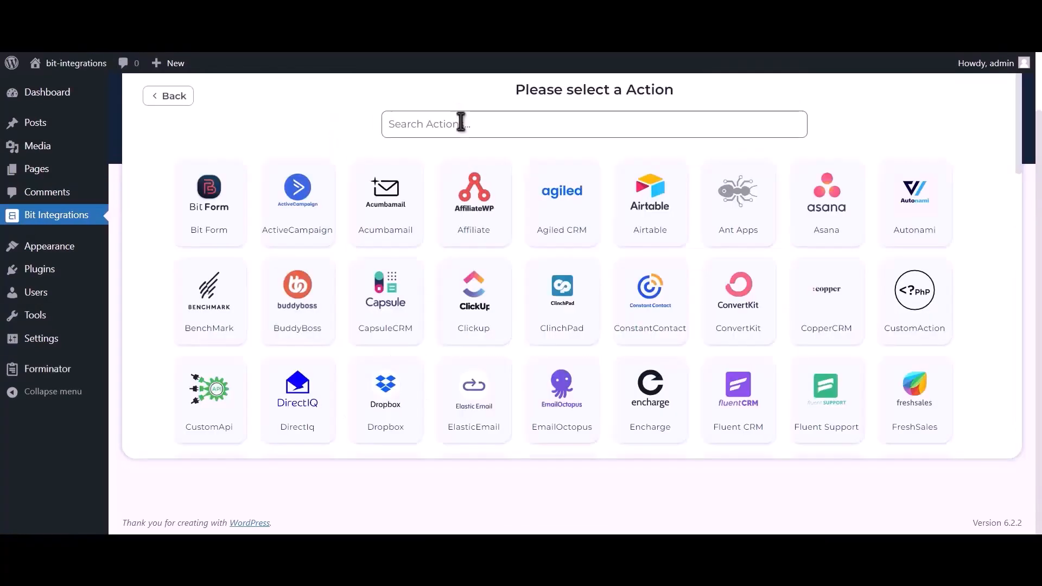
text(pcloud)
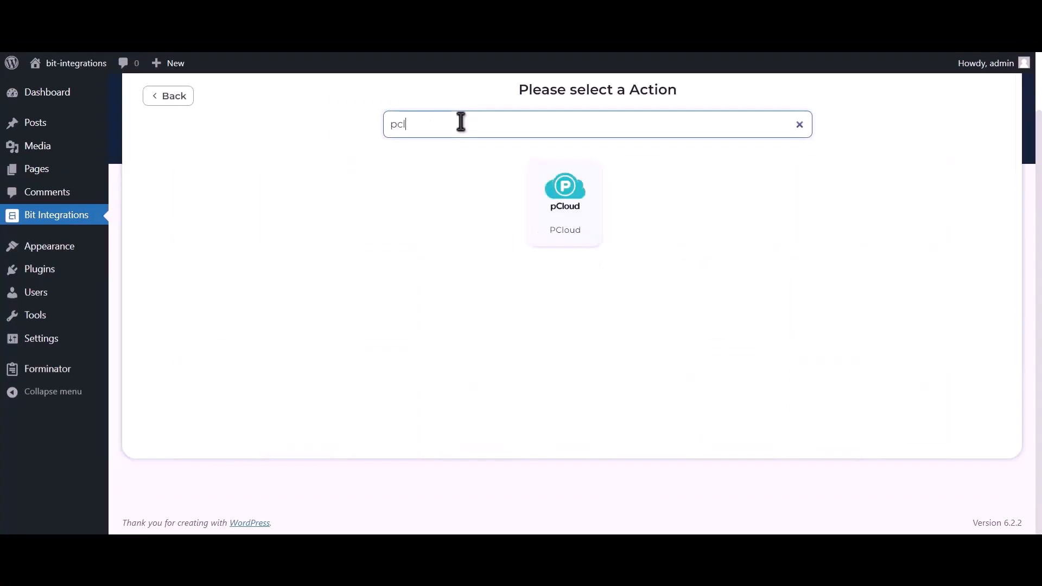
click(562, 212)
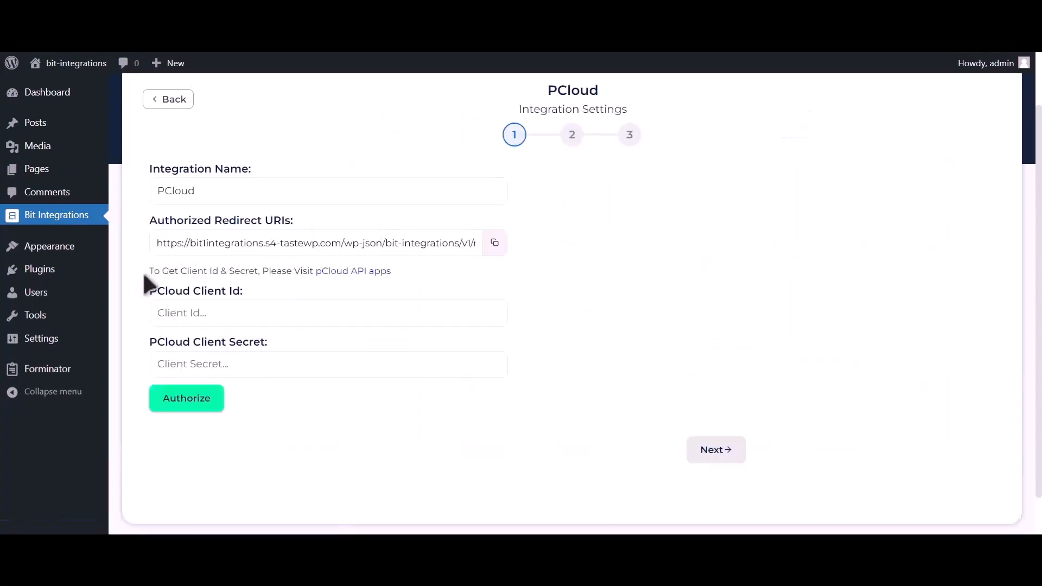
drag(148, 272, 314, 275)
click(366, 273)
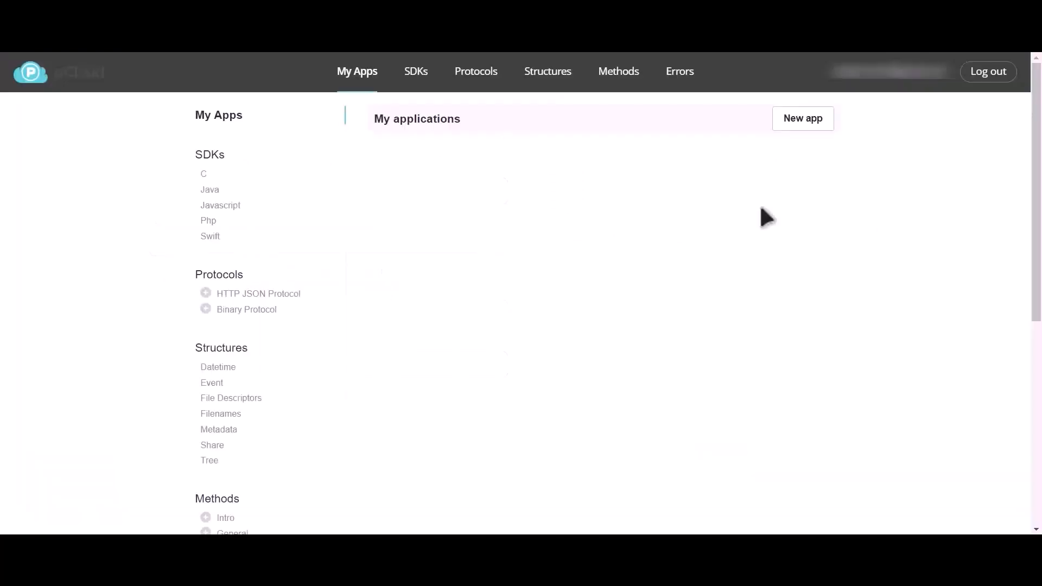
Step: Create a pCloud app named 'Bit Integration 12332' with write access and open its details
click(809, 125)
text(B)
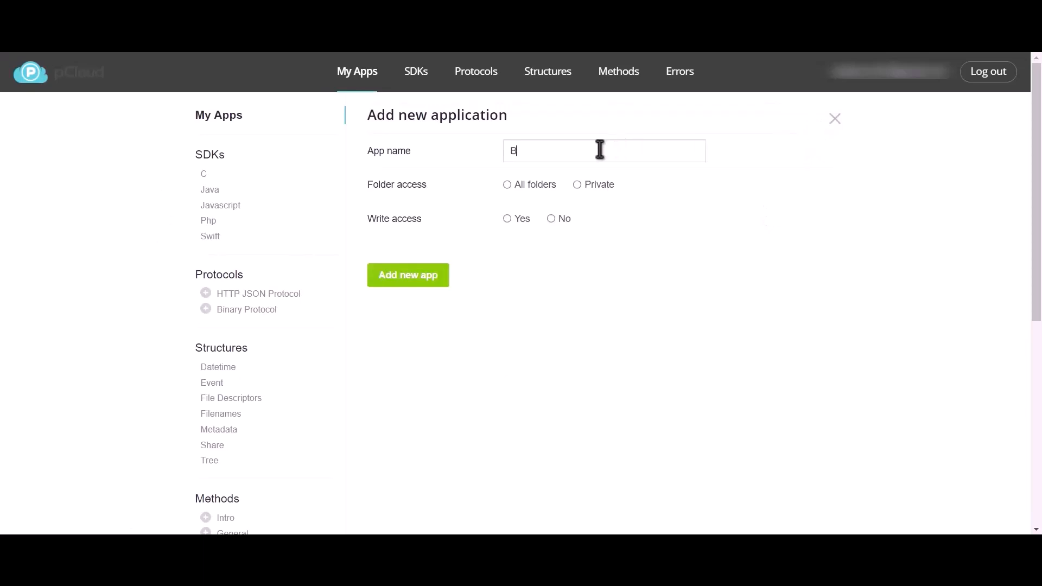
text(it Integration 12332)
click(506, 218)
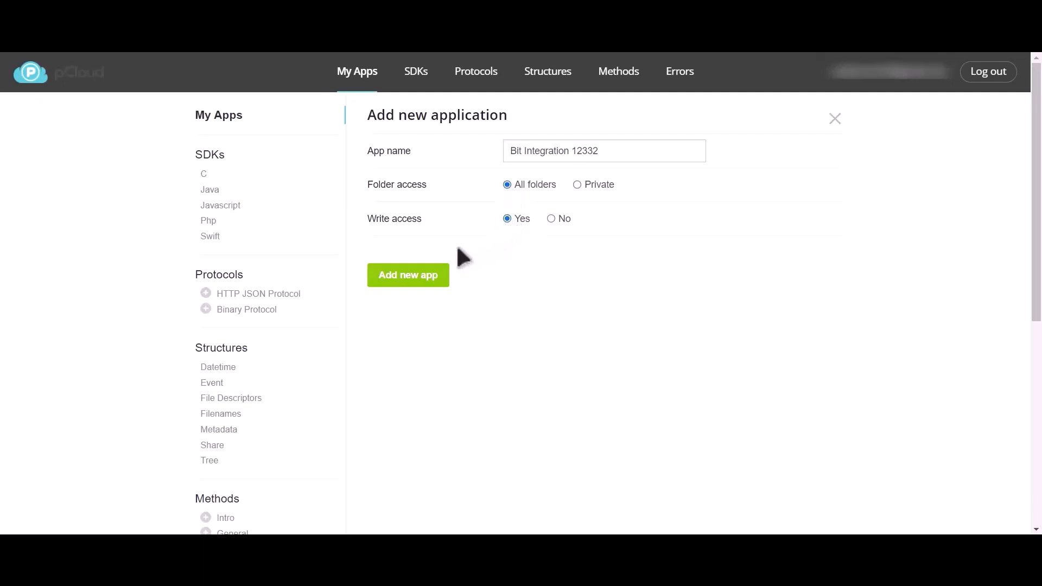
click(412, 277)
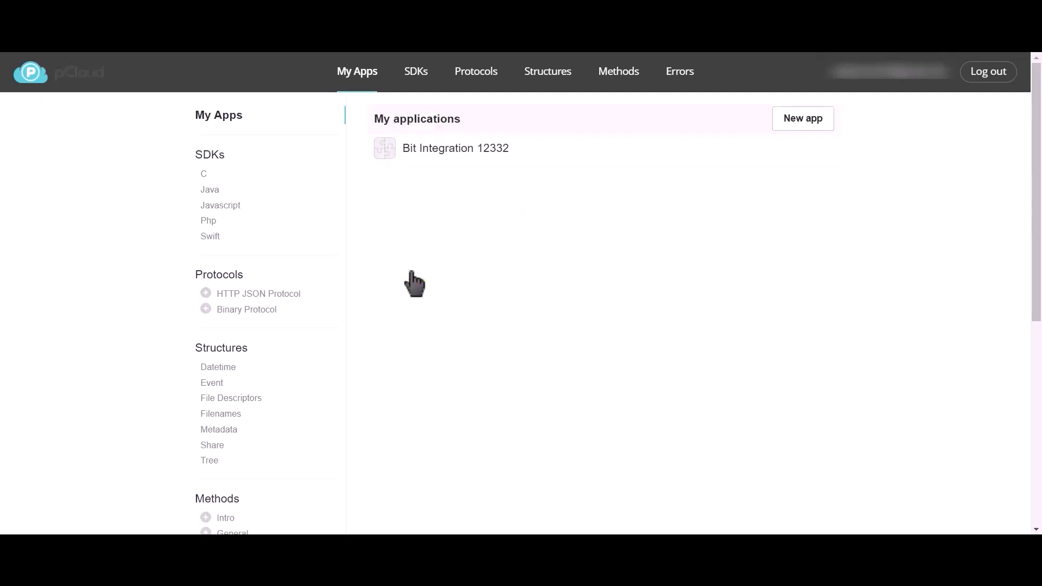
click(446, 150)
drag(371, 184, 403, 183)
Step: Copy the pCloud app's Client ID and Client secret into Bit Integrations' matching fields
double_click(542, 184)
key(ctrl+c)
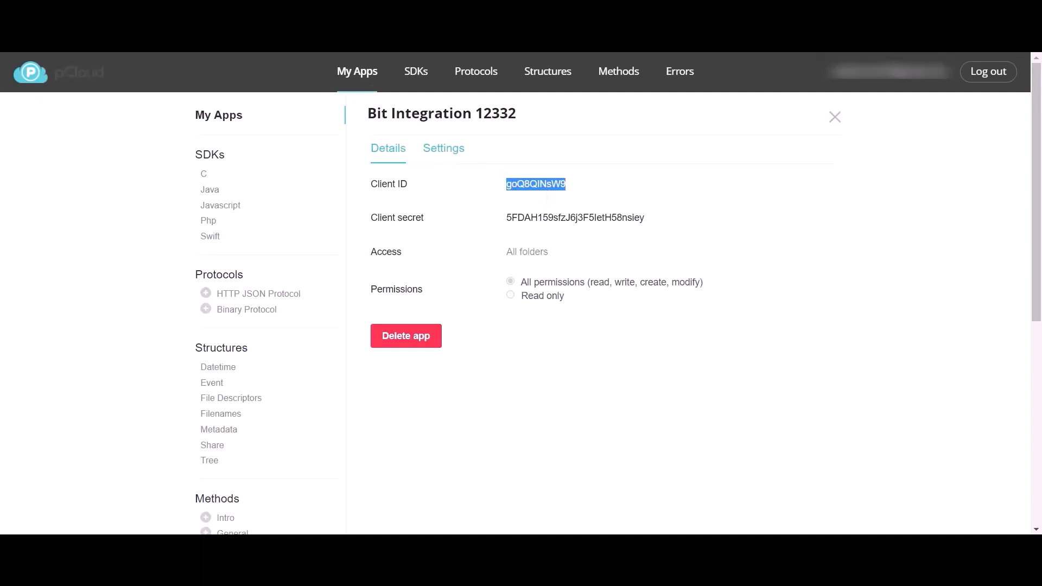
click(347, 11)
click(295, 309)
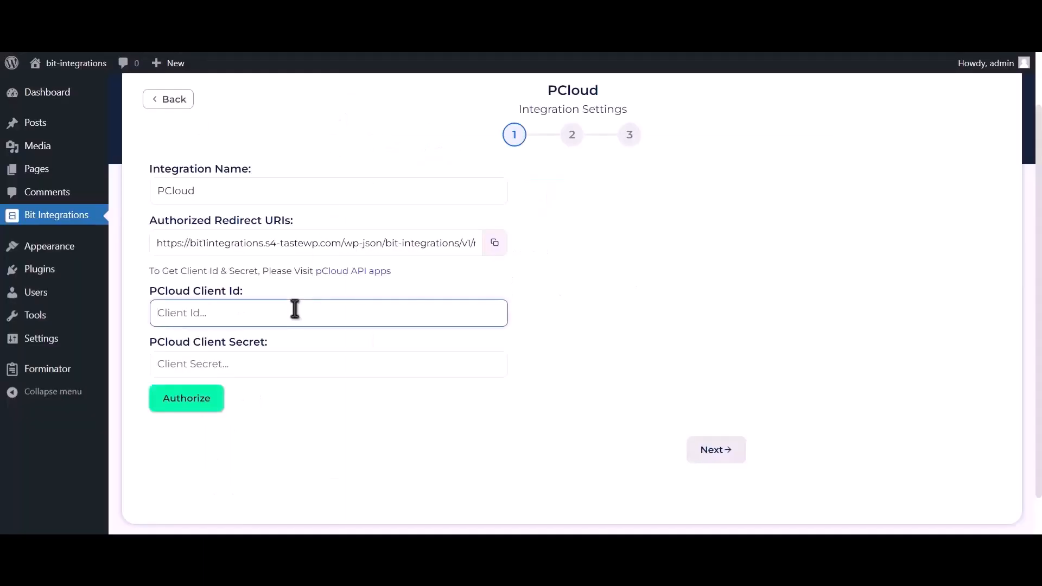
key(ctrl+v)
key(ctrl+Tab)
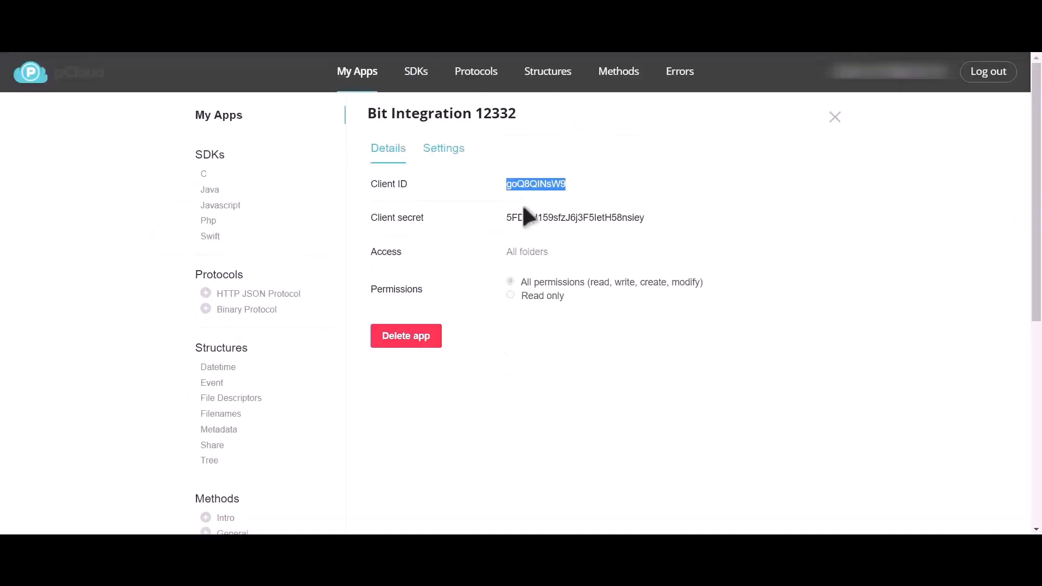
double_click(529, 210)
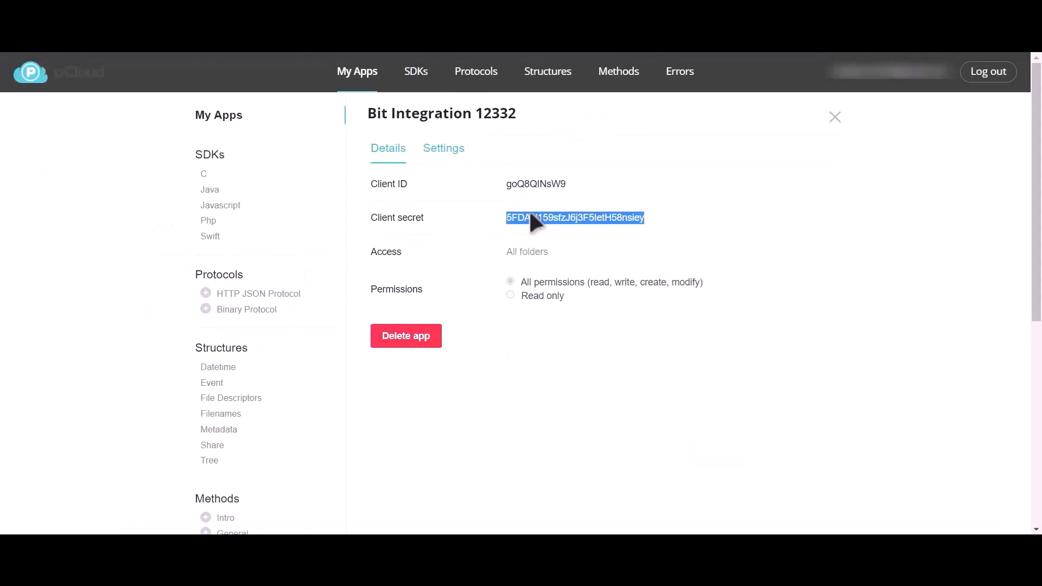
key(ctrl+shift+Tab)
click(252, 365)
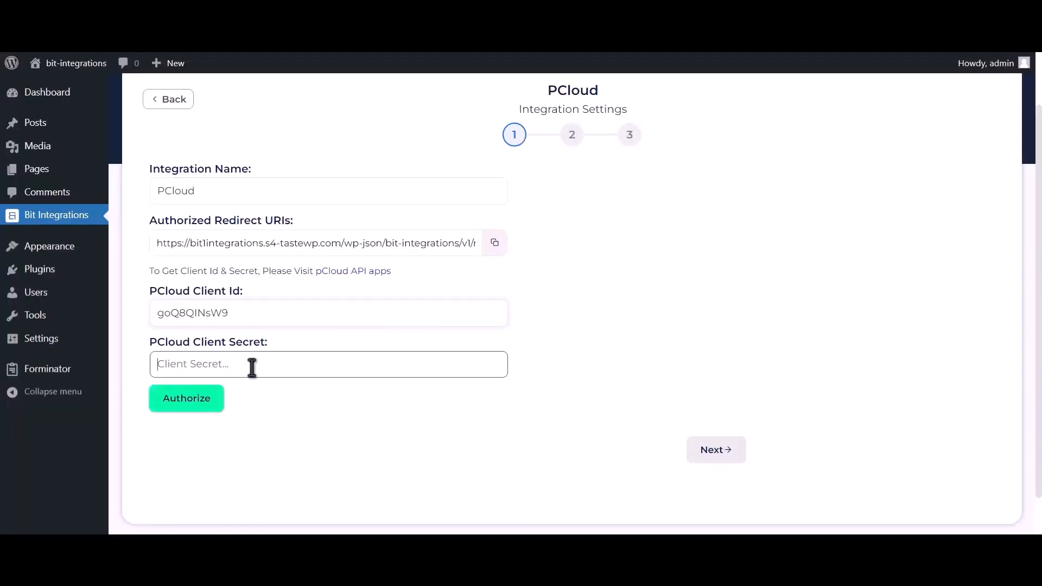
key(ctrl+v)
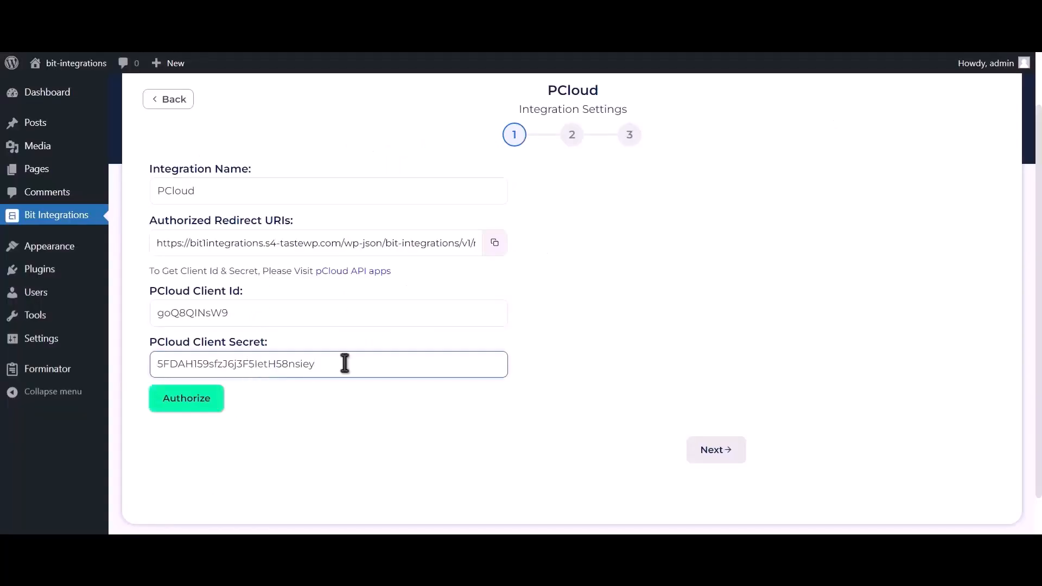
Step: Copy the Bit Integrations redirect URI into the Bit Integration 12332 app's Redirect URIs and save
click(494, 244)
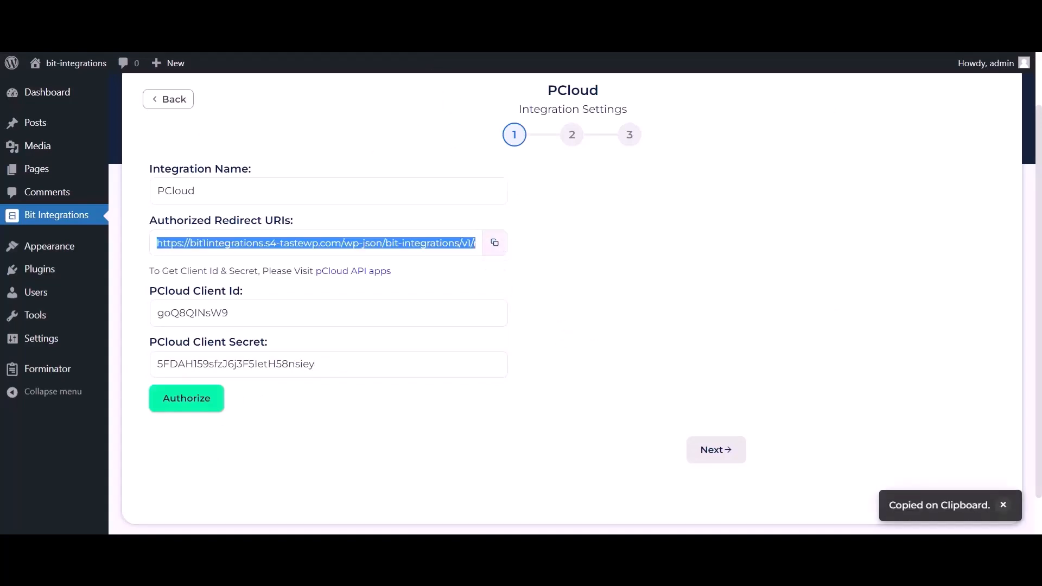
key(ctrl+Tab)
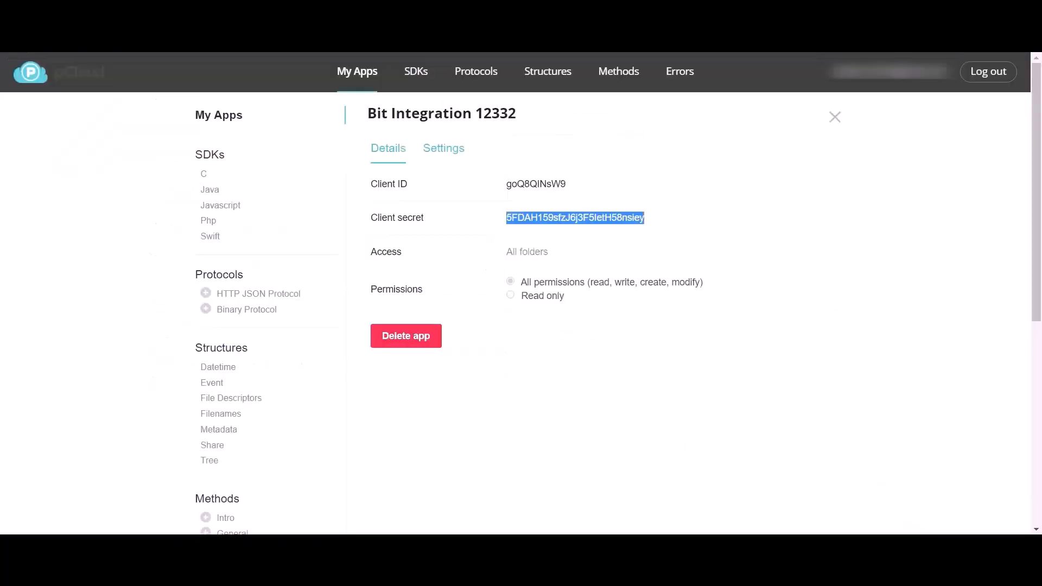
click(445, 155)
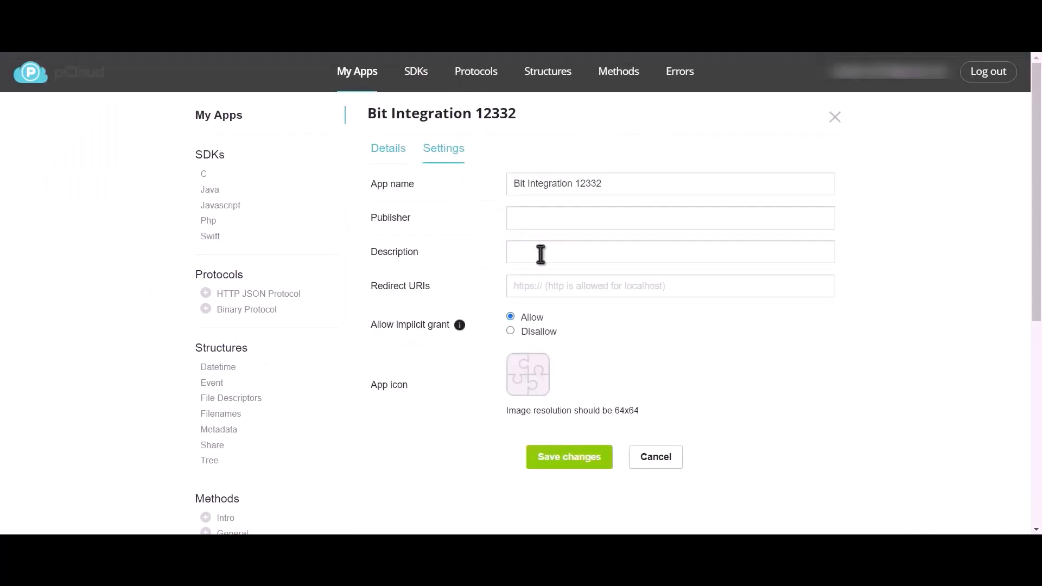
click(584, 296)
text(https://bit1integrations.s4-tastewp.com/wp-json/bit-integrations/v1/redirect)
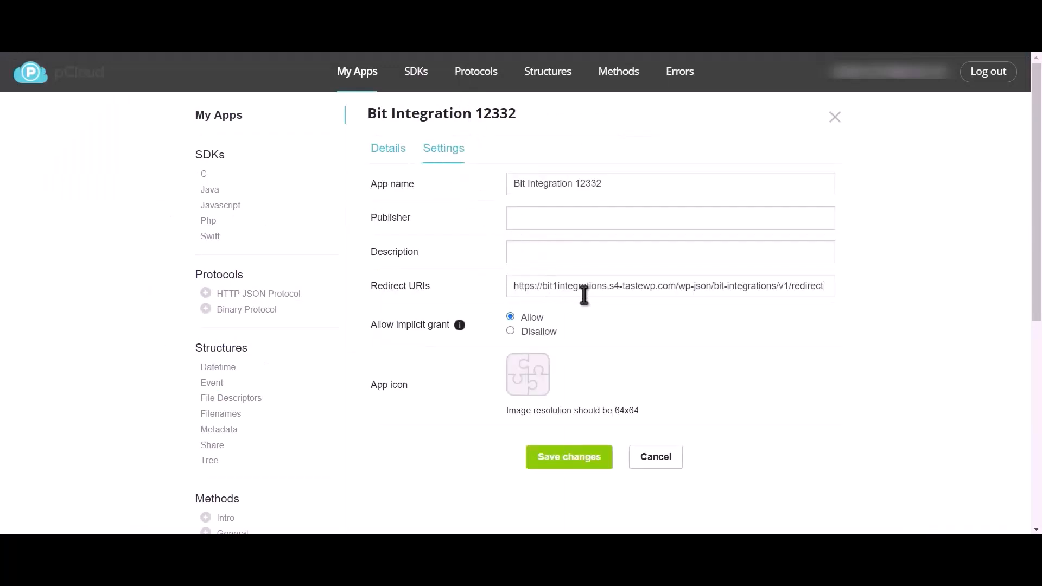
click(570, 458)
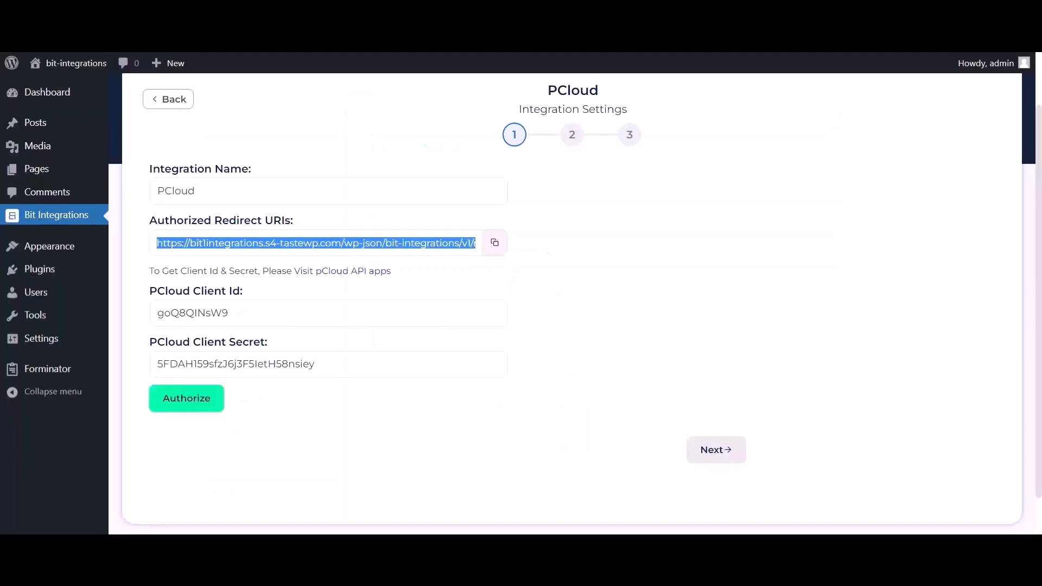
Step: Authorize the PCloud integration by signing in to pCloud with Google and allowing access
click(203, 410)
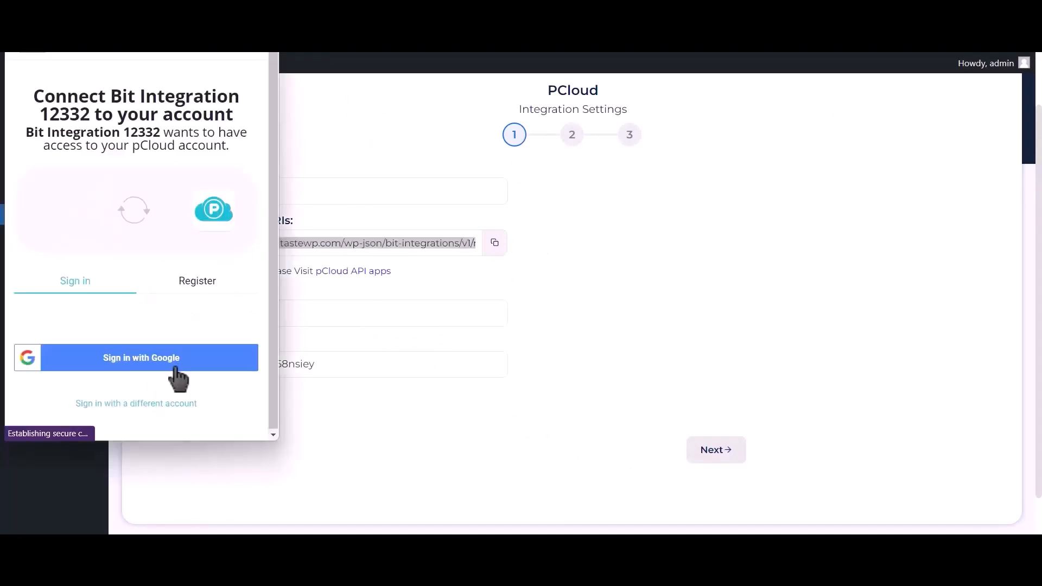
click(174, 364)
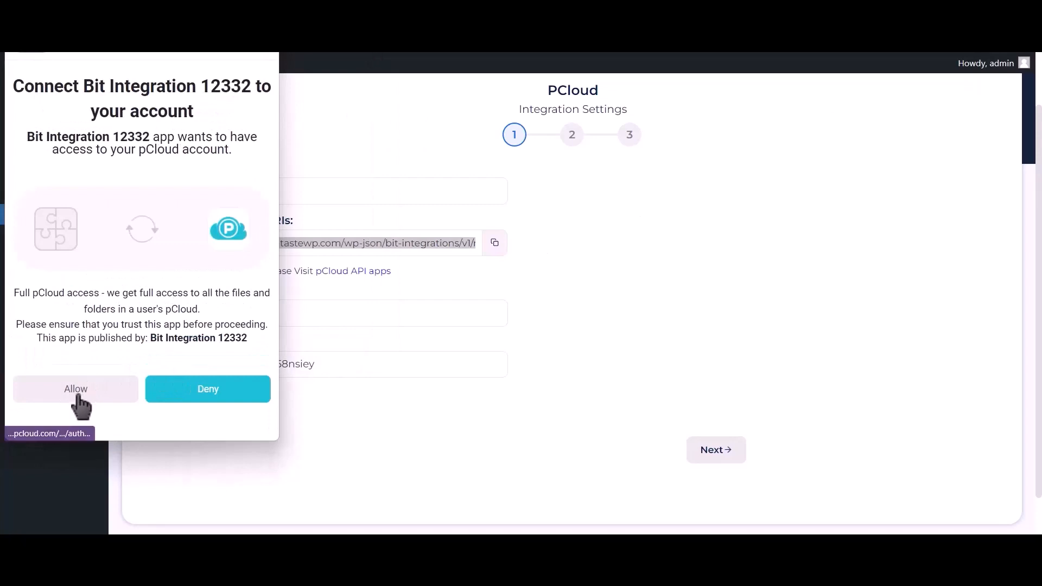
click(73, 395)
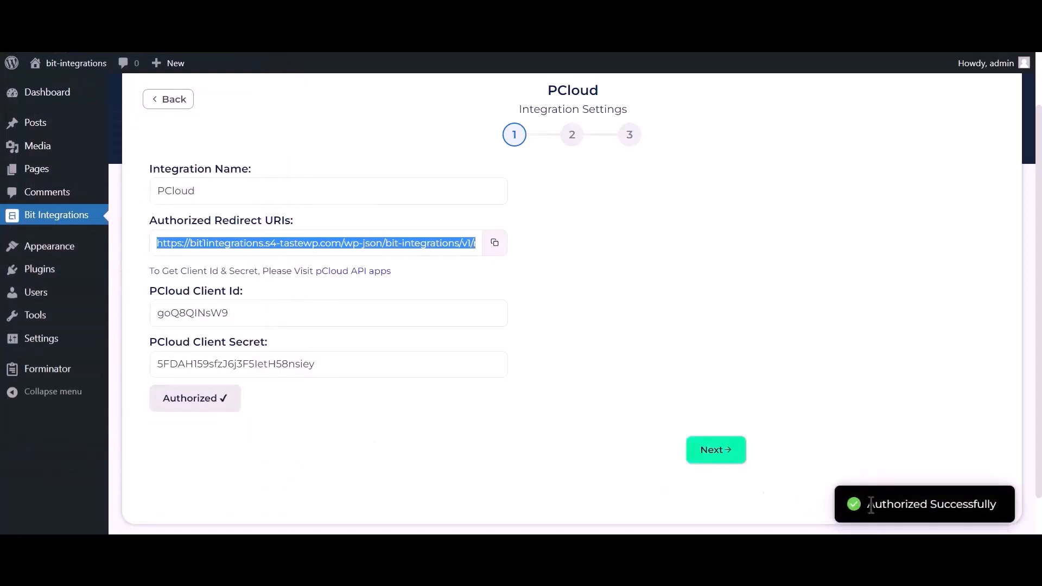
drag(867, 503, 1001, 509)
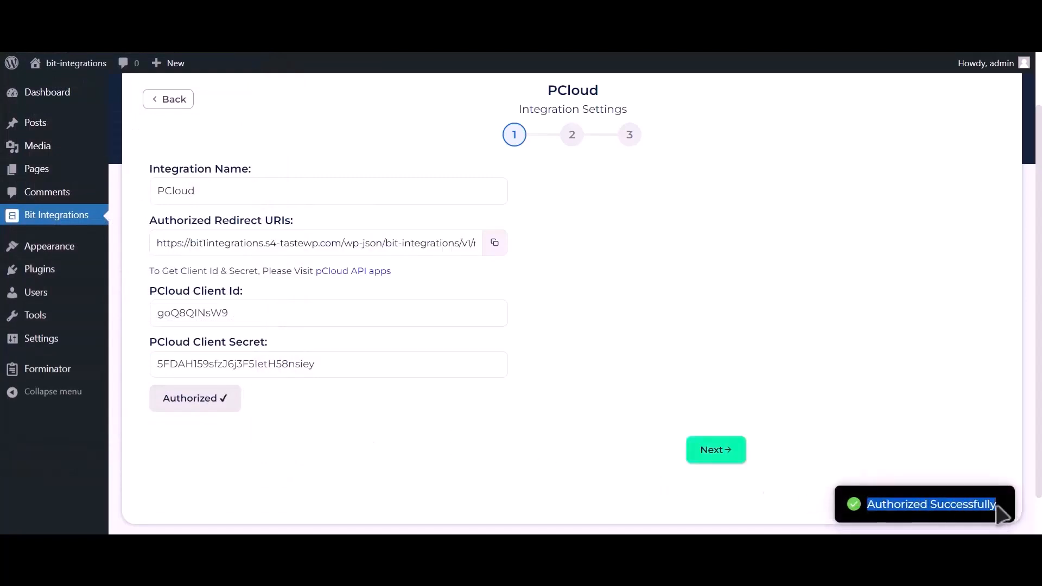
Step: Map Upload file-1 to the pCloud 'Bit Integrations' folder, leave deletion off, and finish and save
click(716, 460)
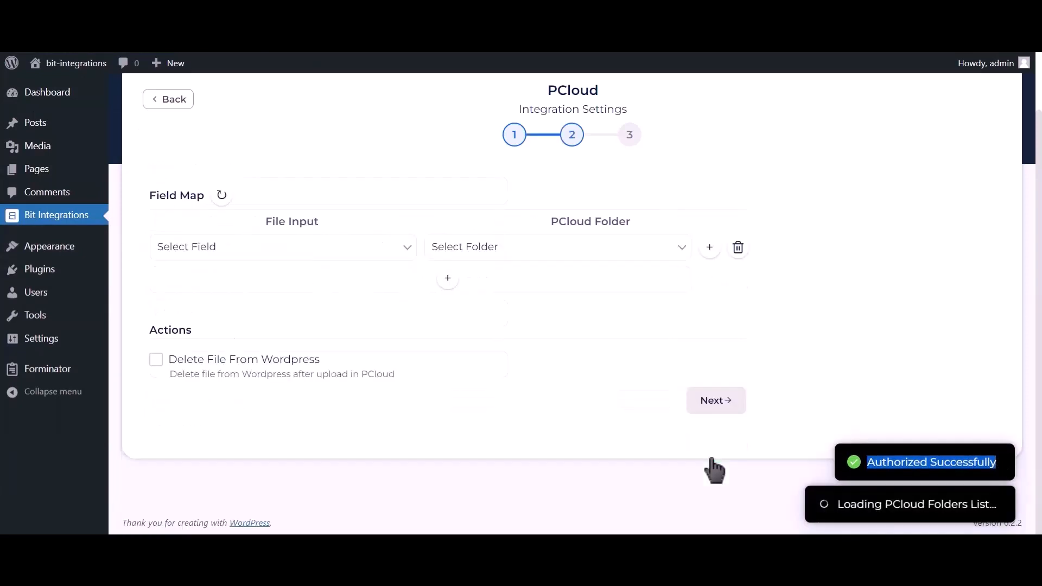
click(296, 253)
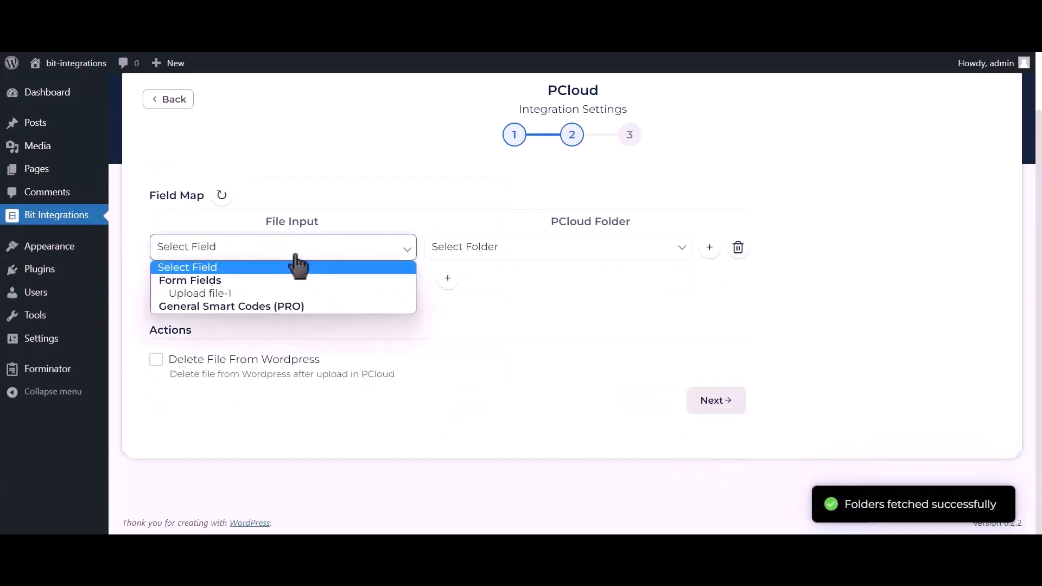
click(243, 293)
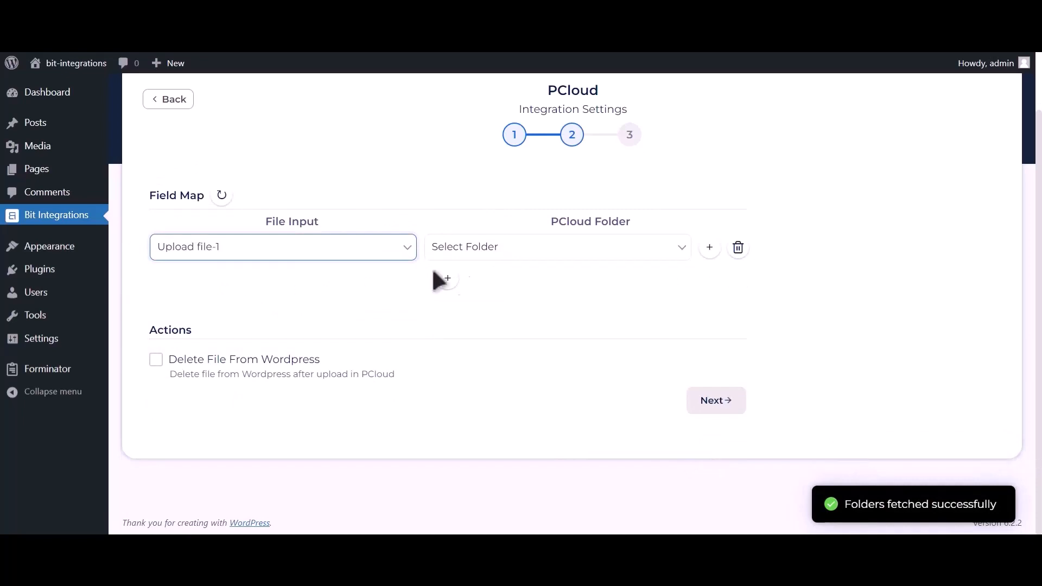
click(516, 253)
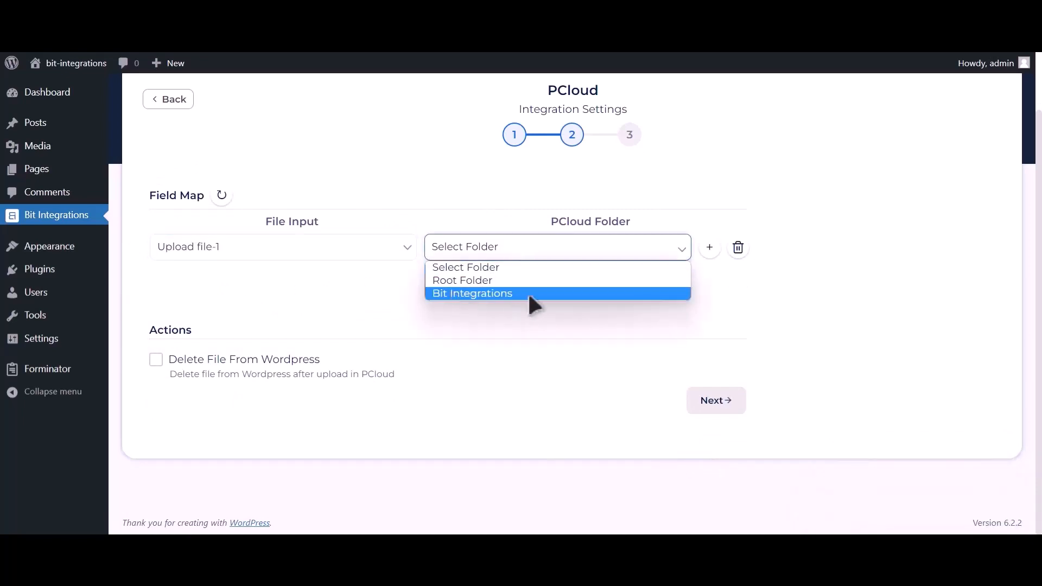
click(542, 294)
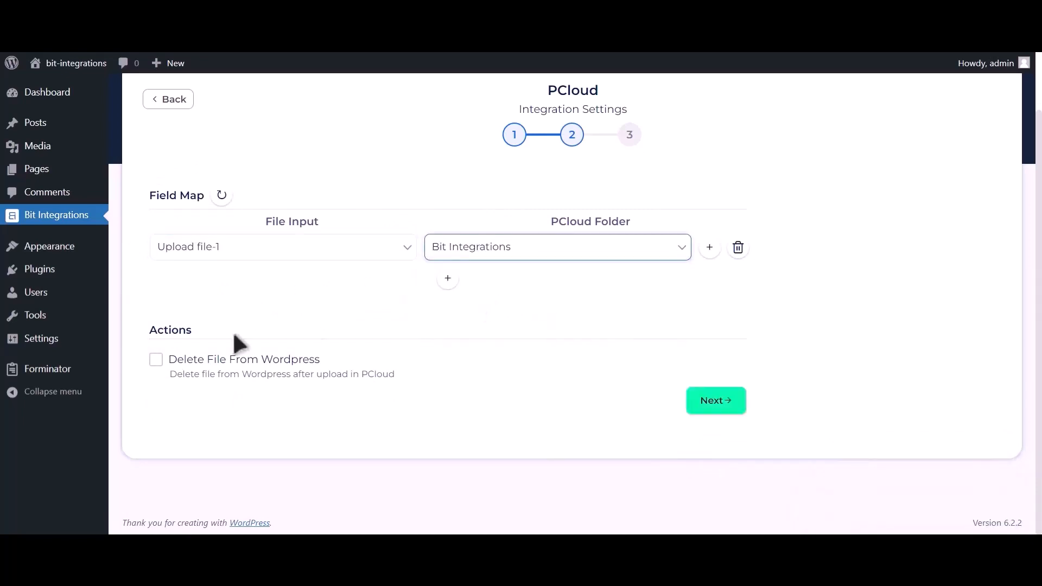
click(157, 360)
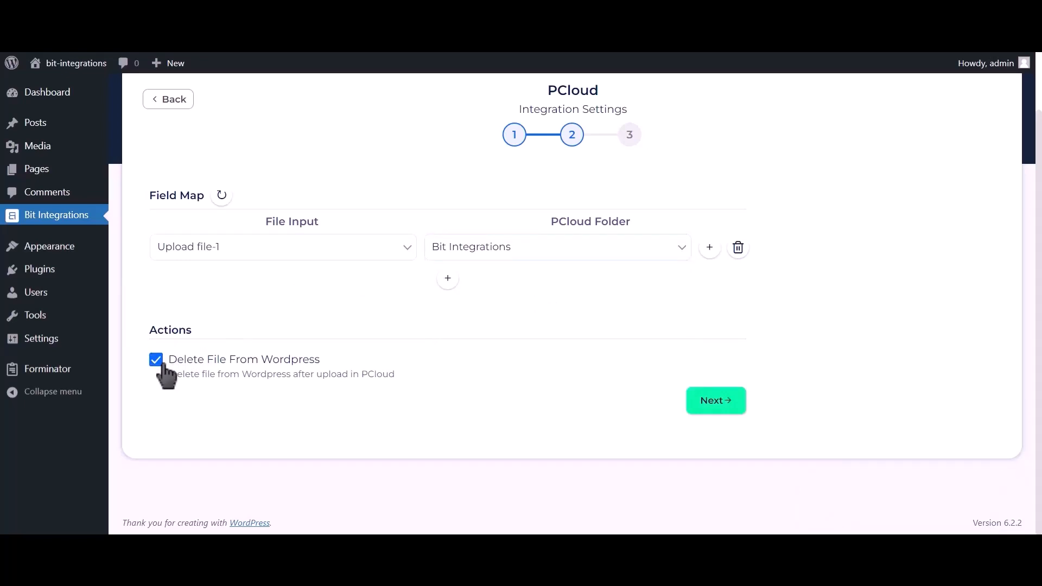
click(158, 360)
click(711, 401)
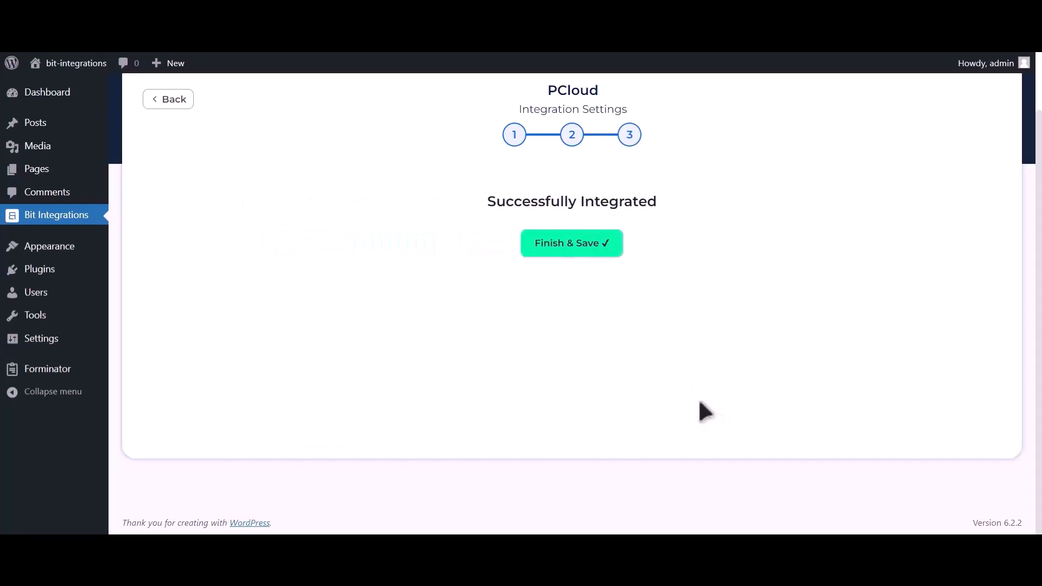
click(580, 251)
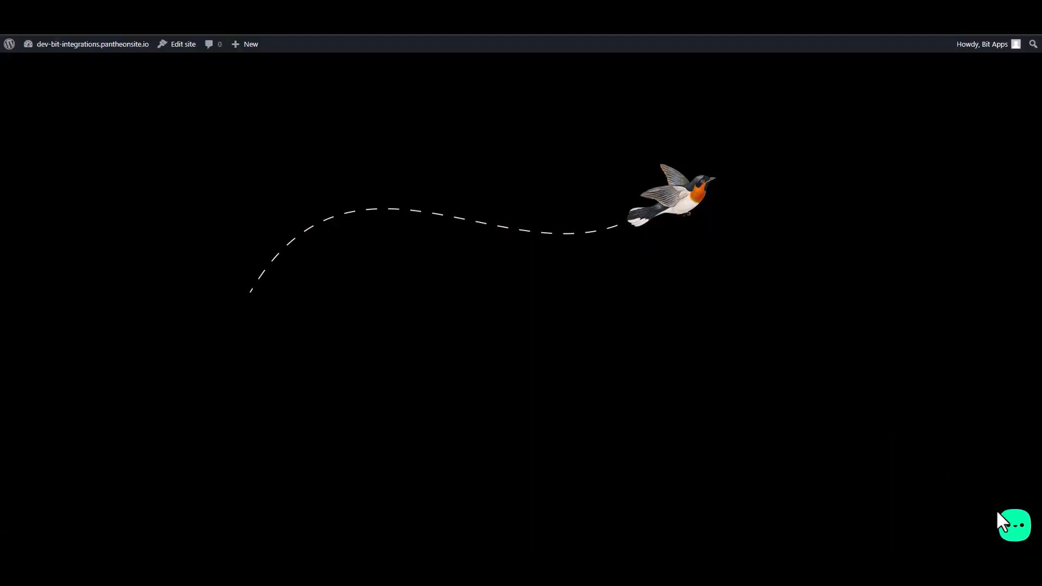
Step: Open the widget's Contact Form and fill in the first name, last name, e-mail and phone number
click(1010, 534)
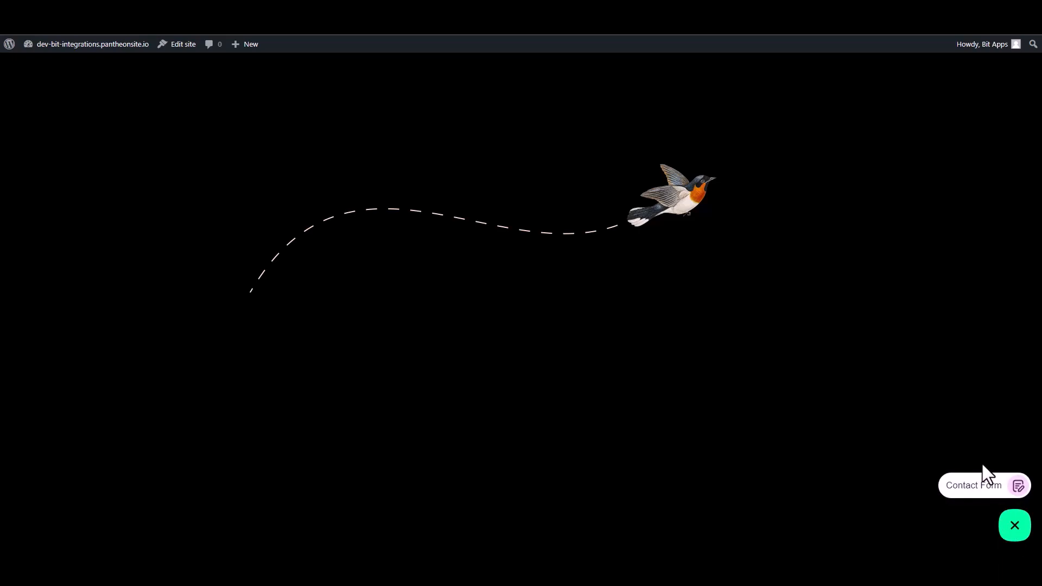
click(979, 485)
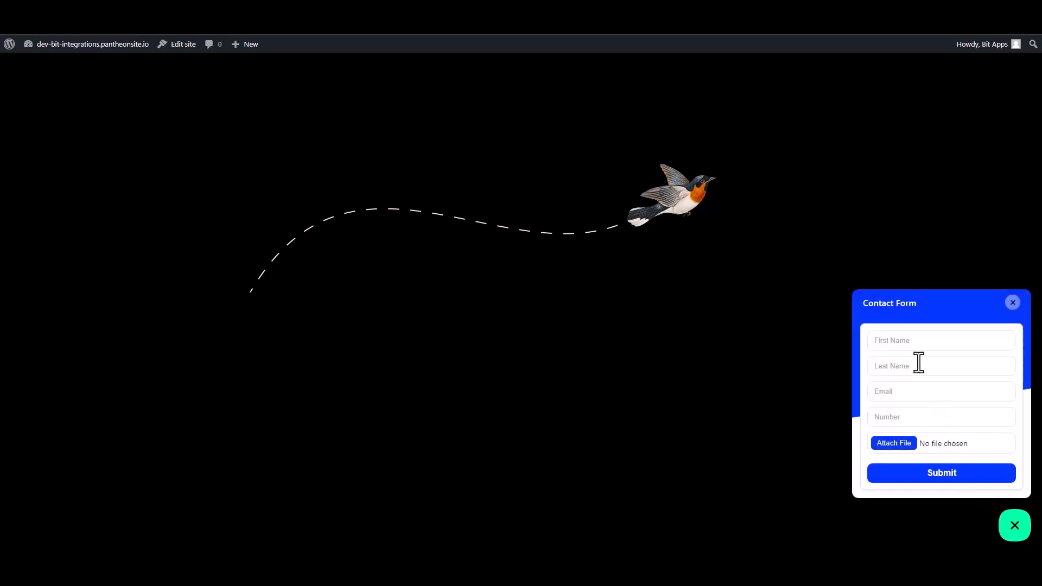
click(906, 341)
text(Bit)
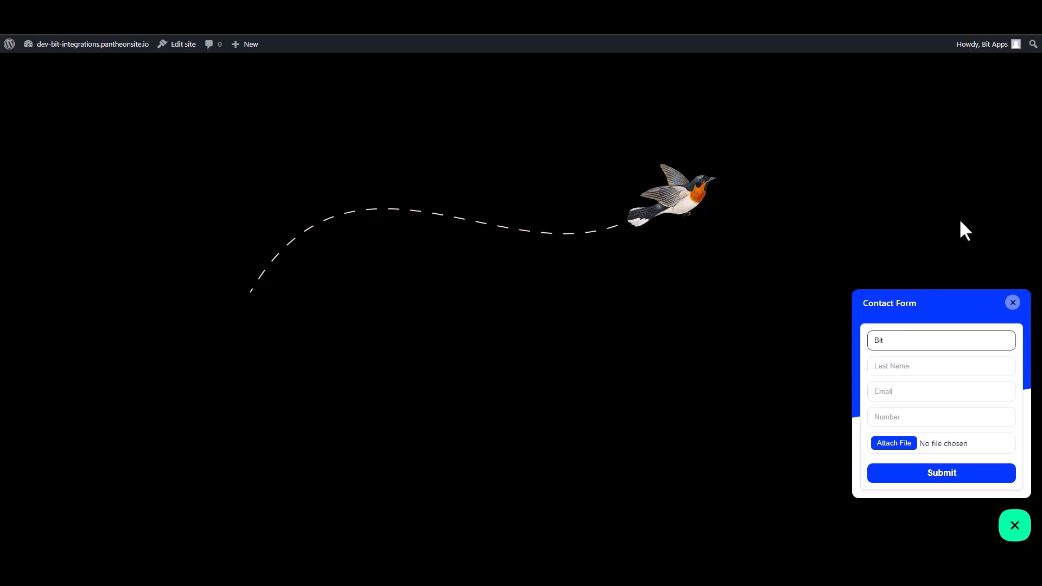
click(975, 367)
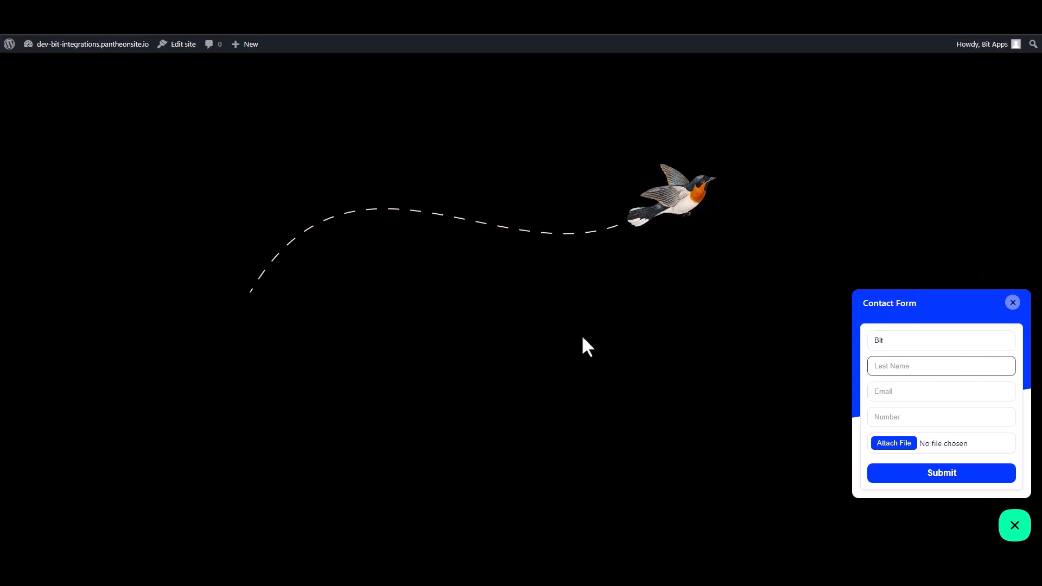
text(Integrations)
click(869, 391)
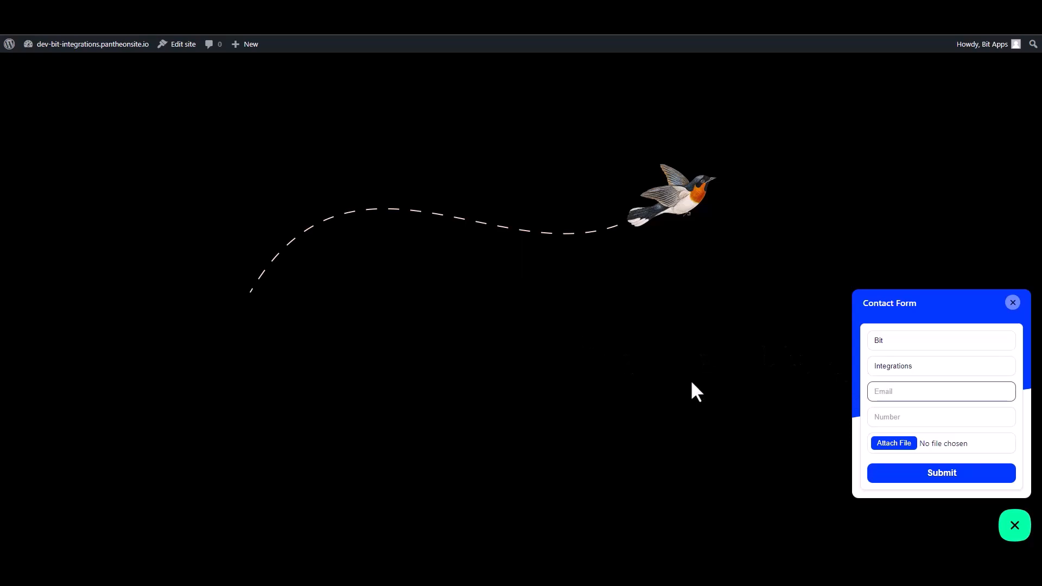
click(895, 417)
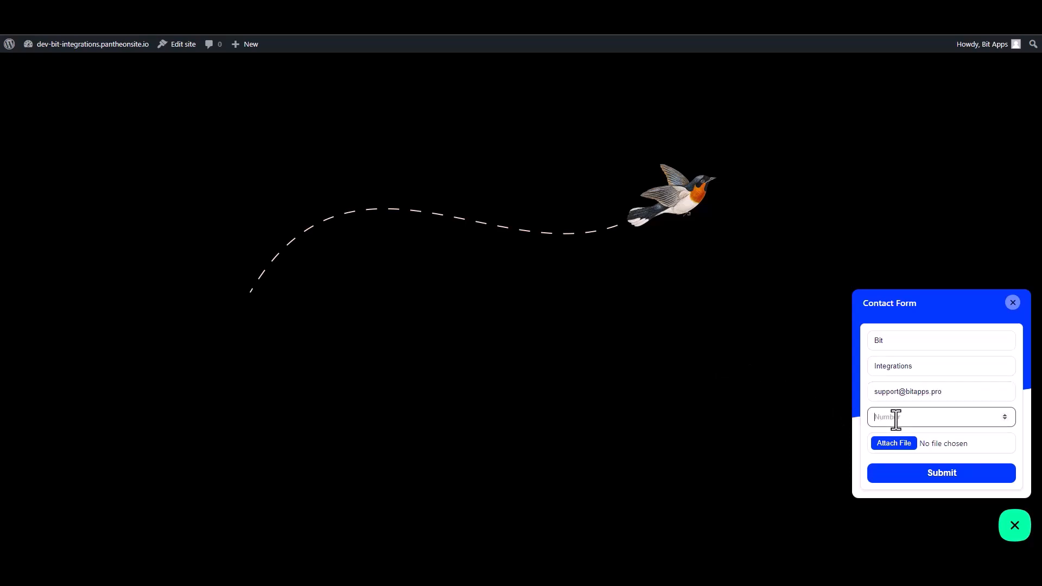
text(444555666)
Step: Attach bit-integrations.svg, submit the form, and check pCloud's Bit Integrations folder for the upload
click(898, 443)
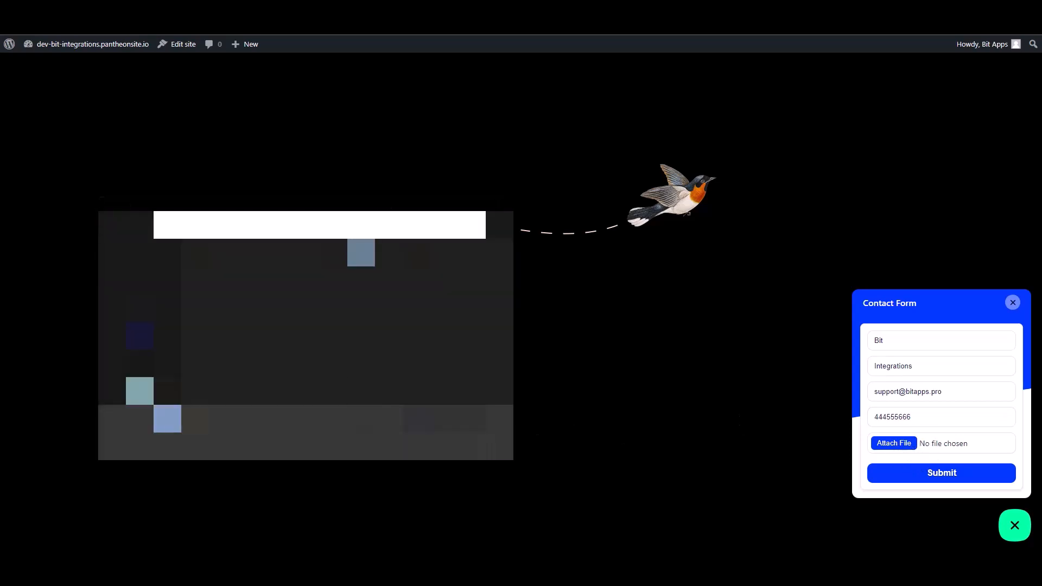
click(260, 280)
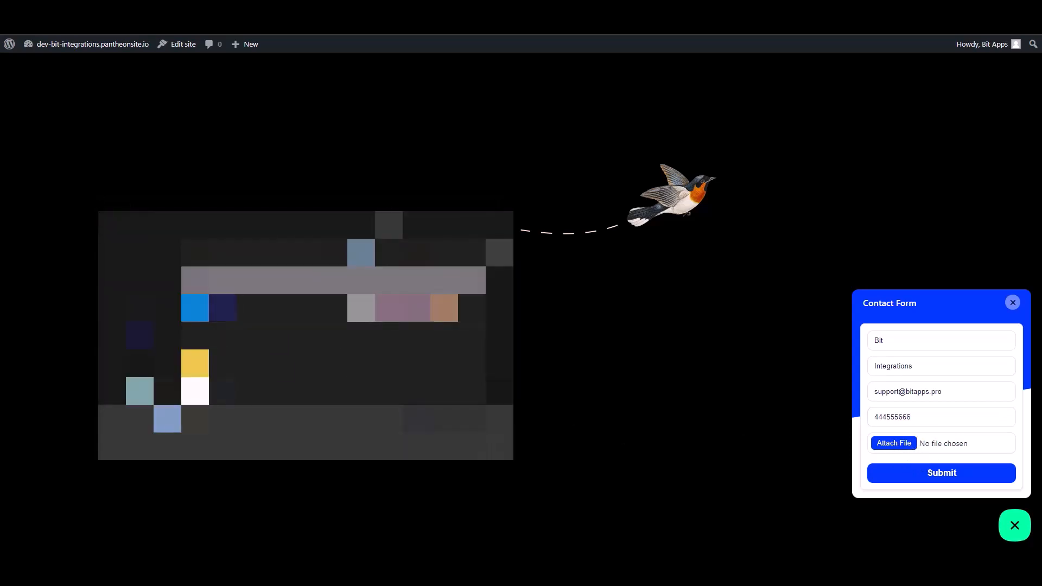
click(441, 445)
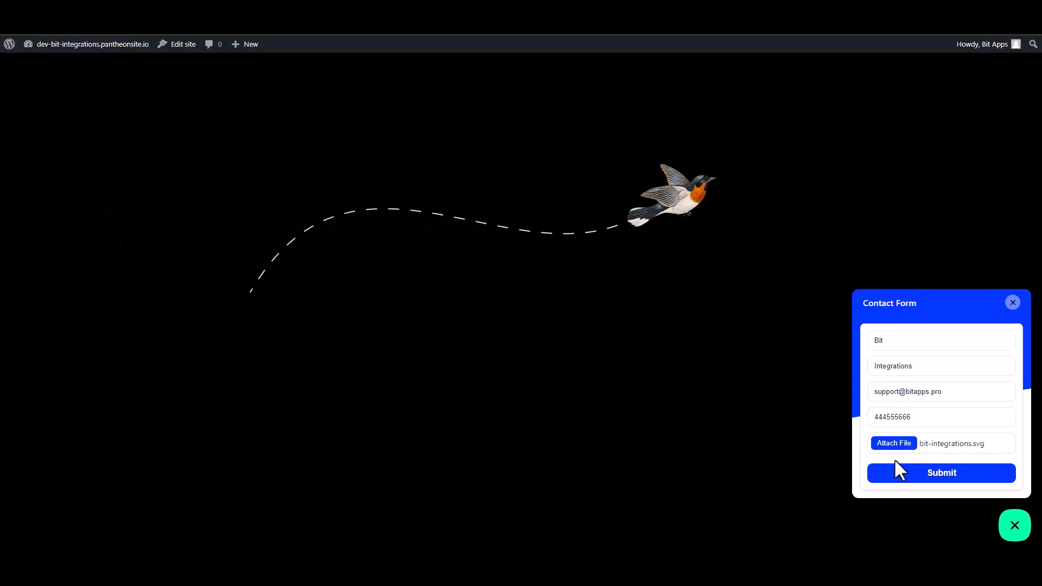
click(912, 473)
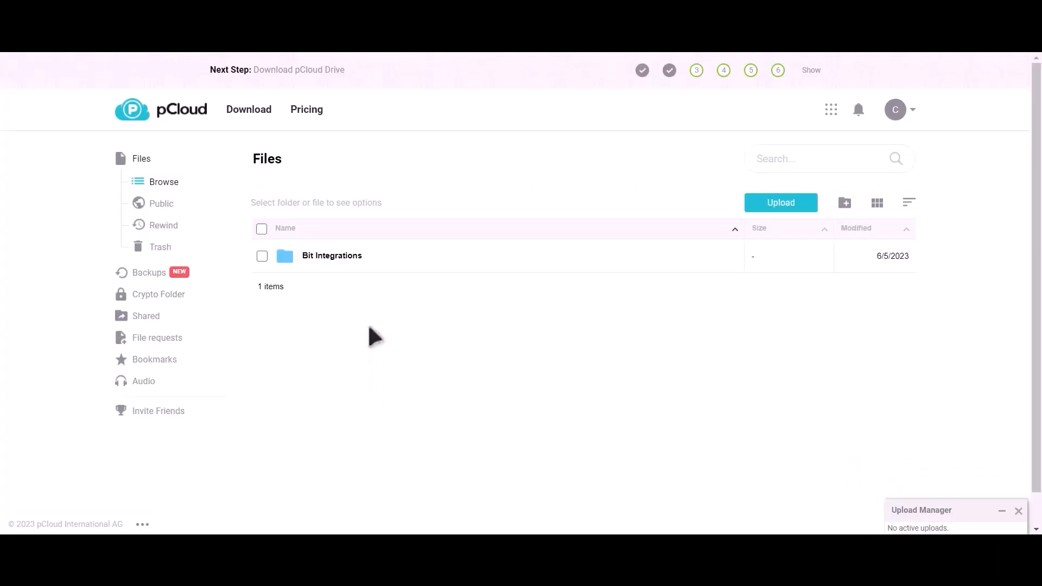
click(348, 255)
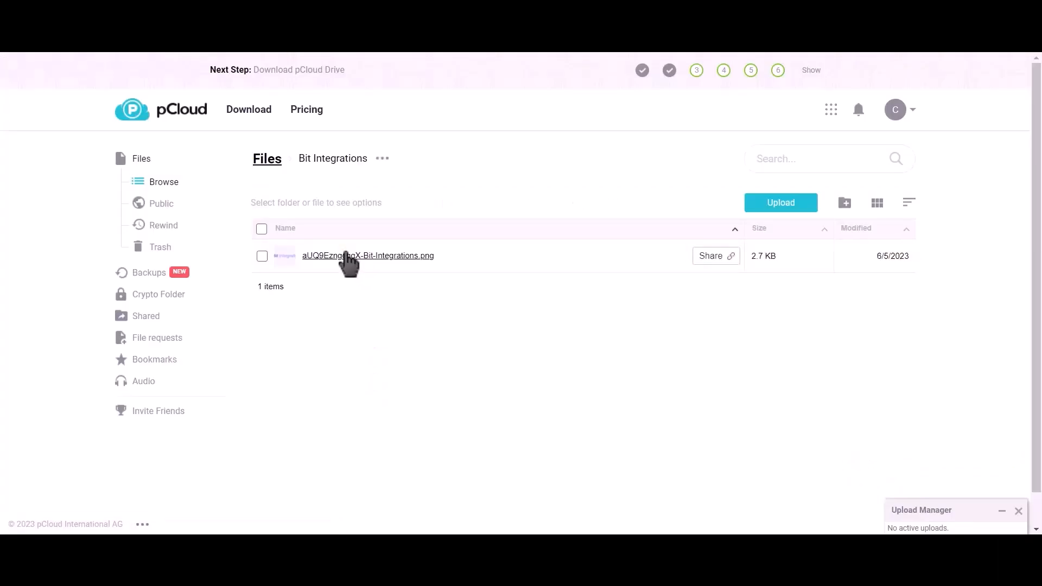